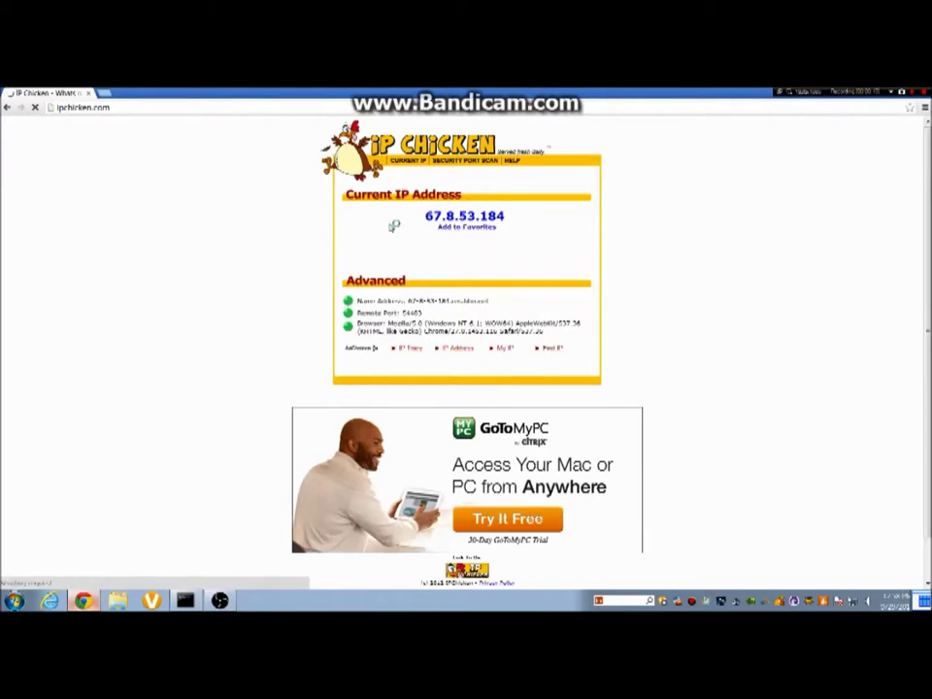
# - Close the browser window showing the public IP address and return to the desktop with the Command Prompt
pyautogui.doubleClick(622, 91)
pyautogui.click(701, 319)
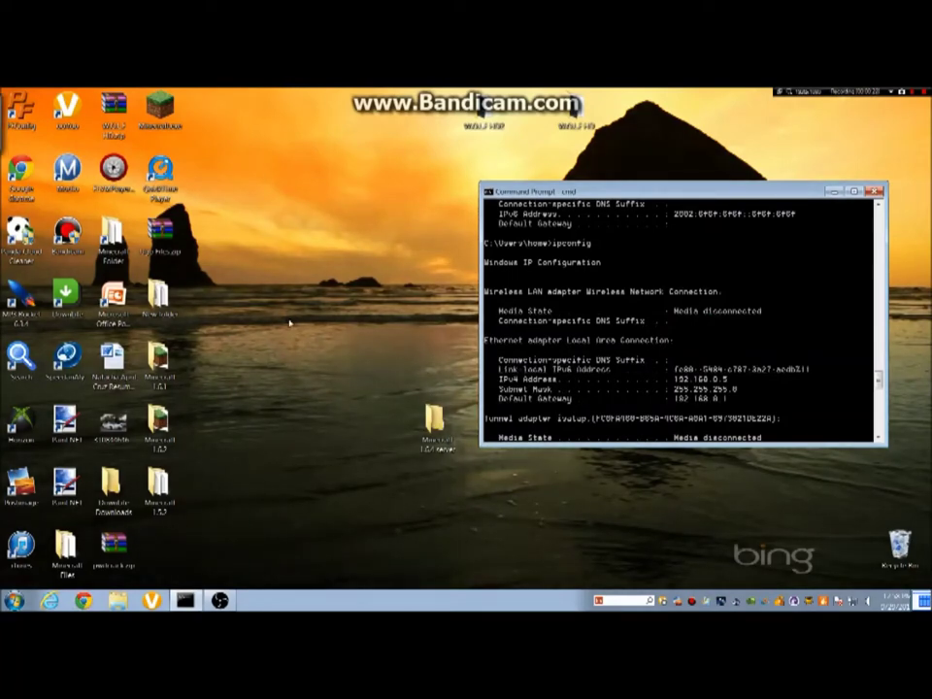
pyautogui.press('super')
pyautogui.moveTo(346, 365); pyautogui.dragTo(369, 439)
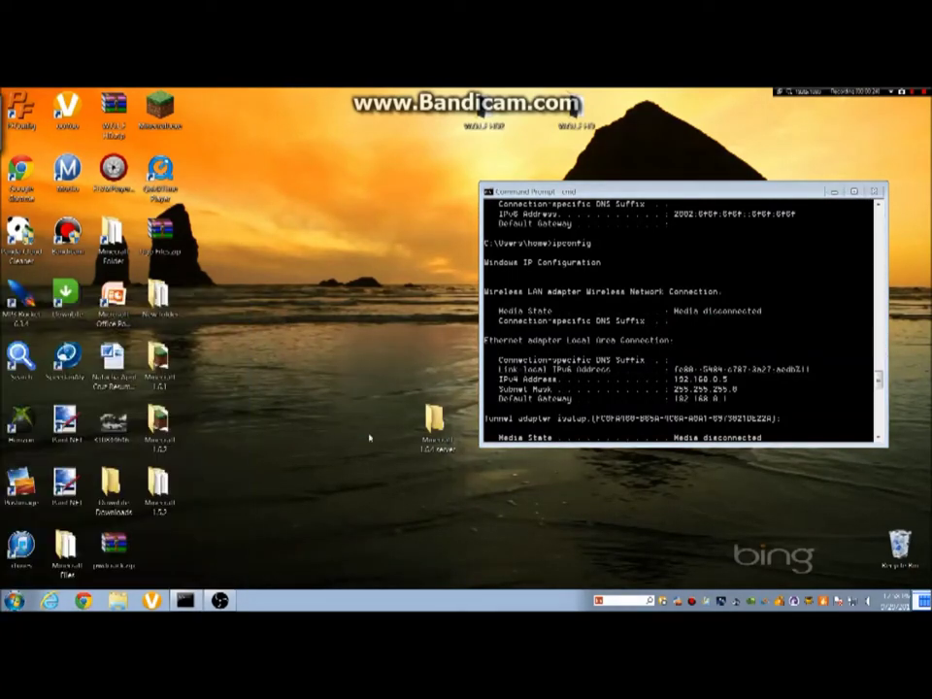
pyautogui.press('super')
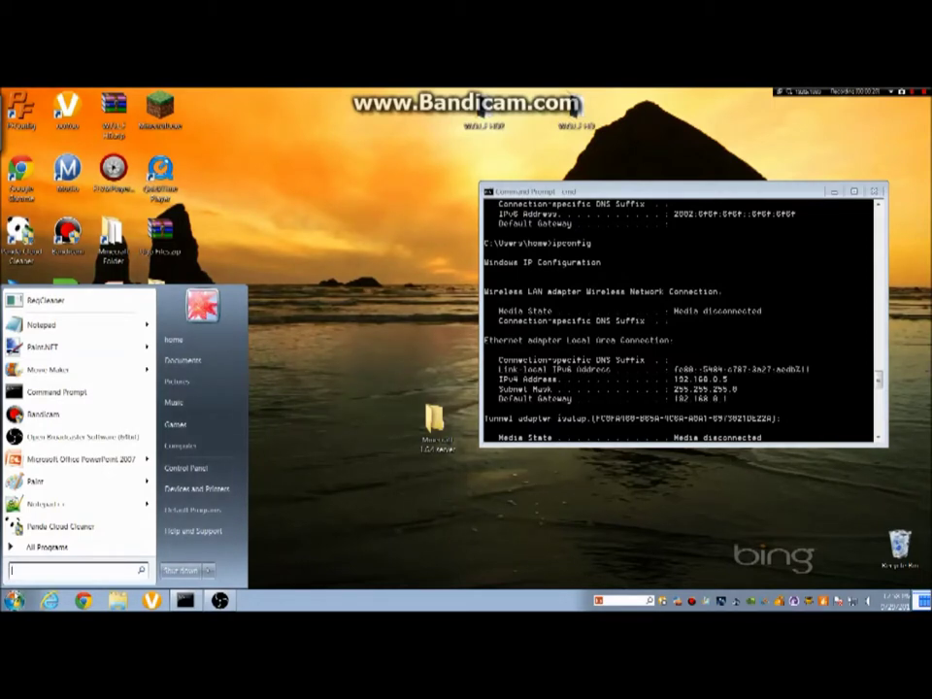
pyautogui.rightClick(194, 447)
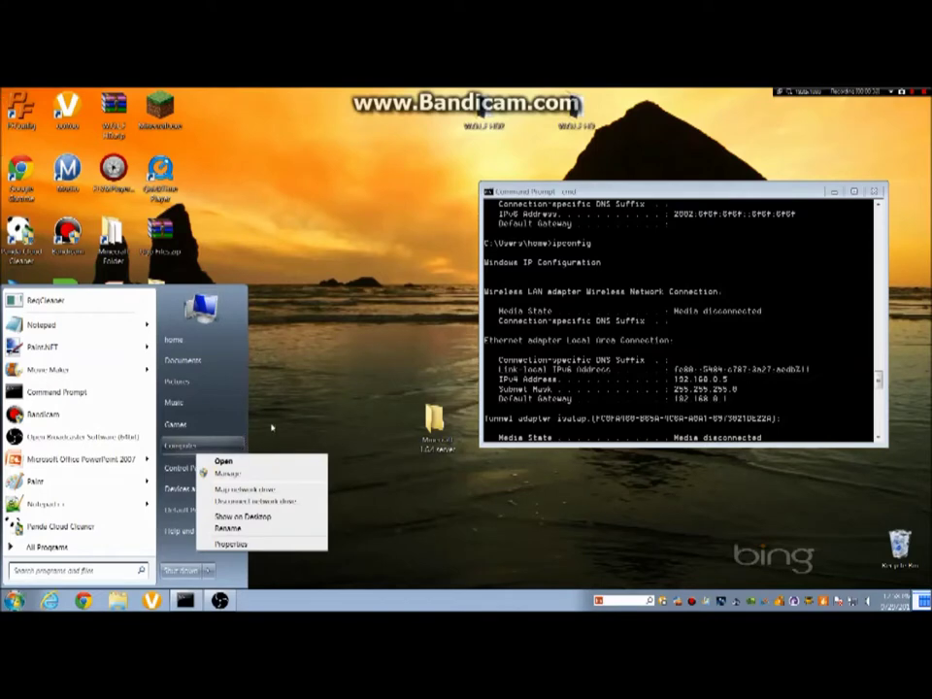
pyautogui.click(271, 428)
pyautogui.press('super')
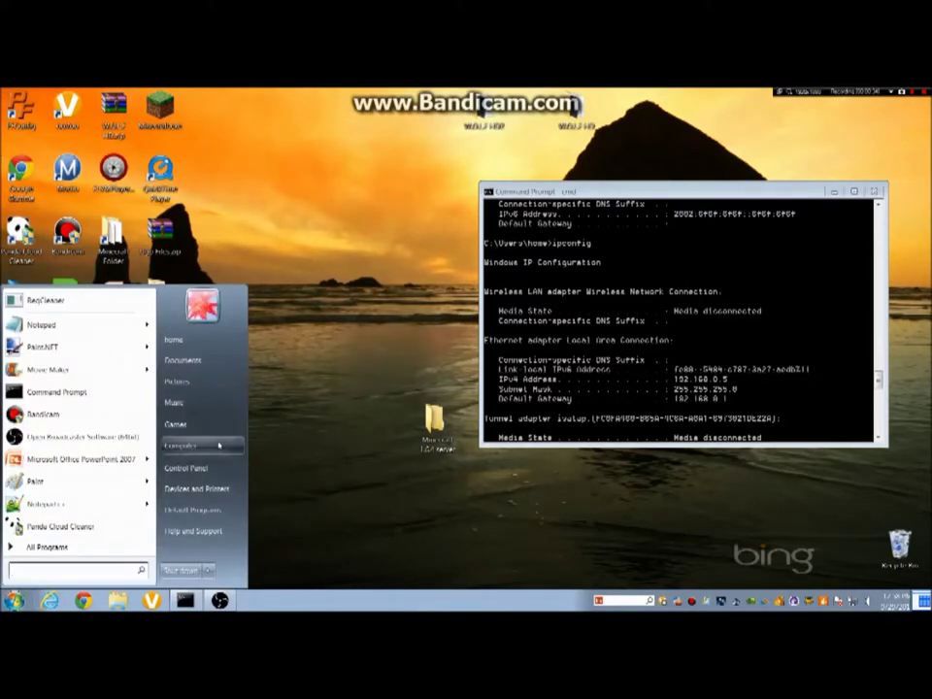
# - Open the Local Area Connection properties from the Network and Sharing Center
pyautogui.click(852, 601)
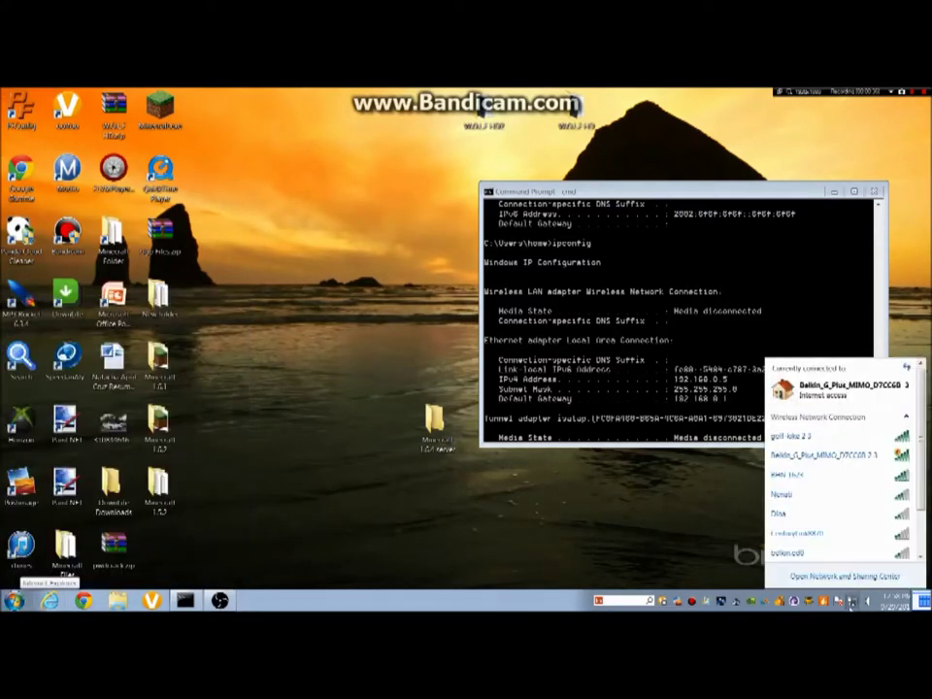
pyautogui.click(806, 578)
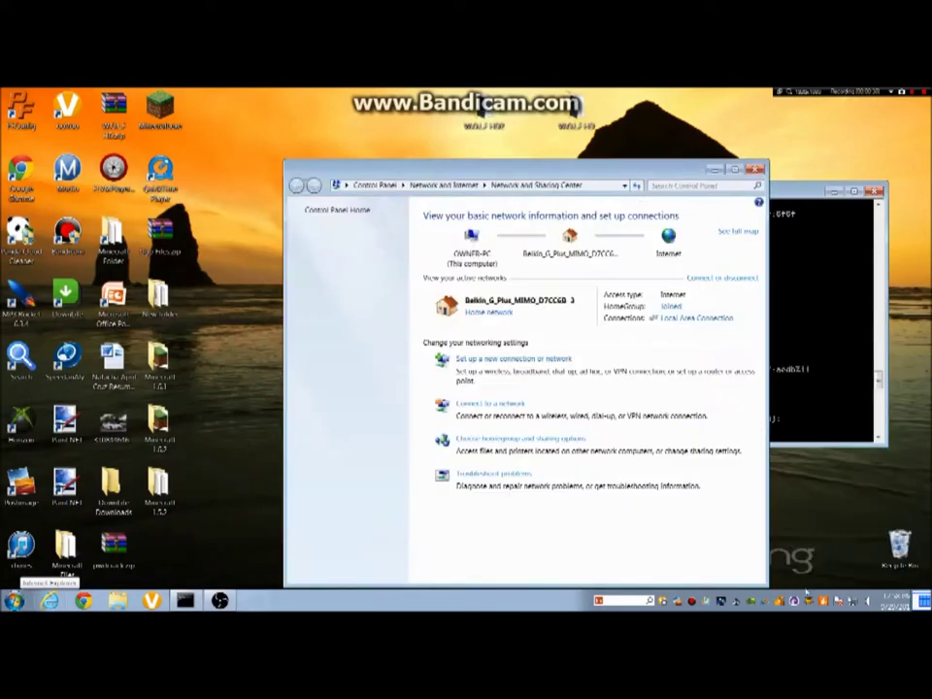
pyautogui.click(671, 319)
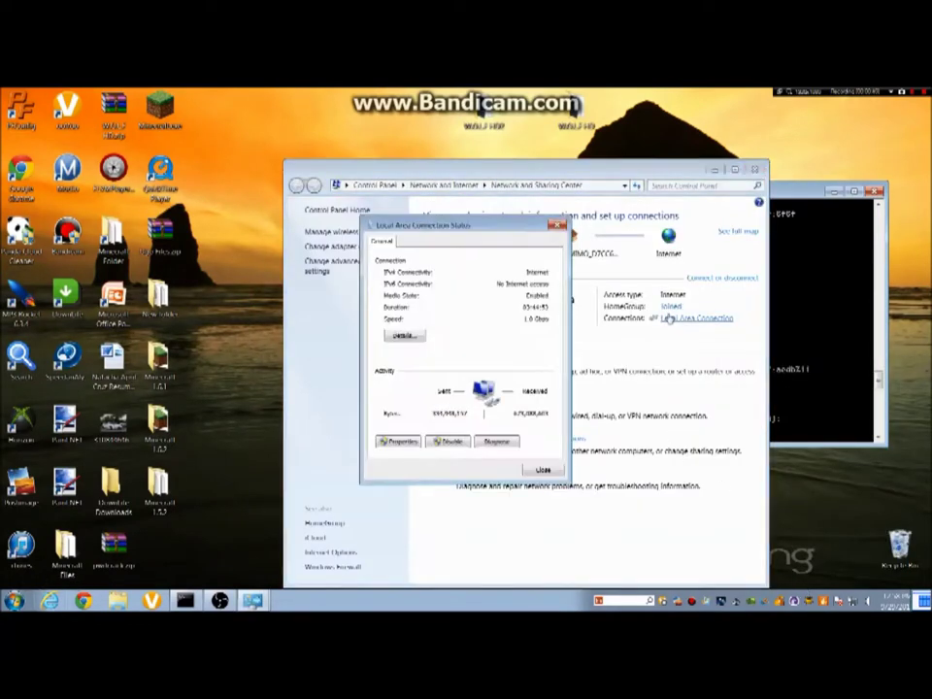
pyautogui.click(397, 442)
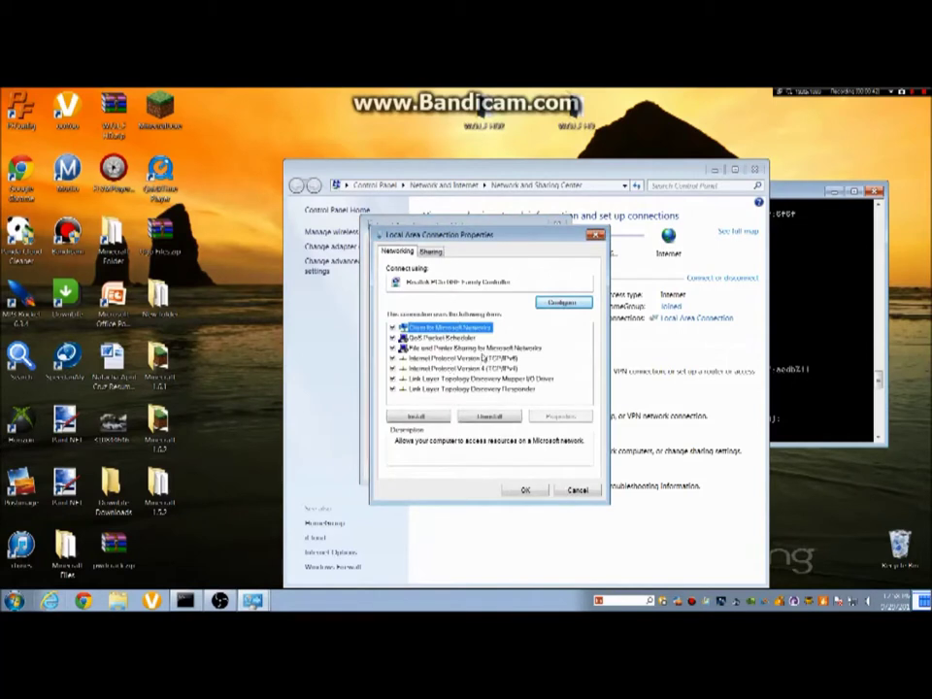
# - Examine the IPv4 properties, including the advanced TCP/IP settings, WINS and alternate configuration, and leave them without changes
pyautogui.click(466, 368)
pyautogui.click(560, 415)
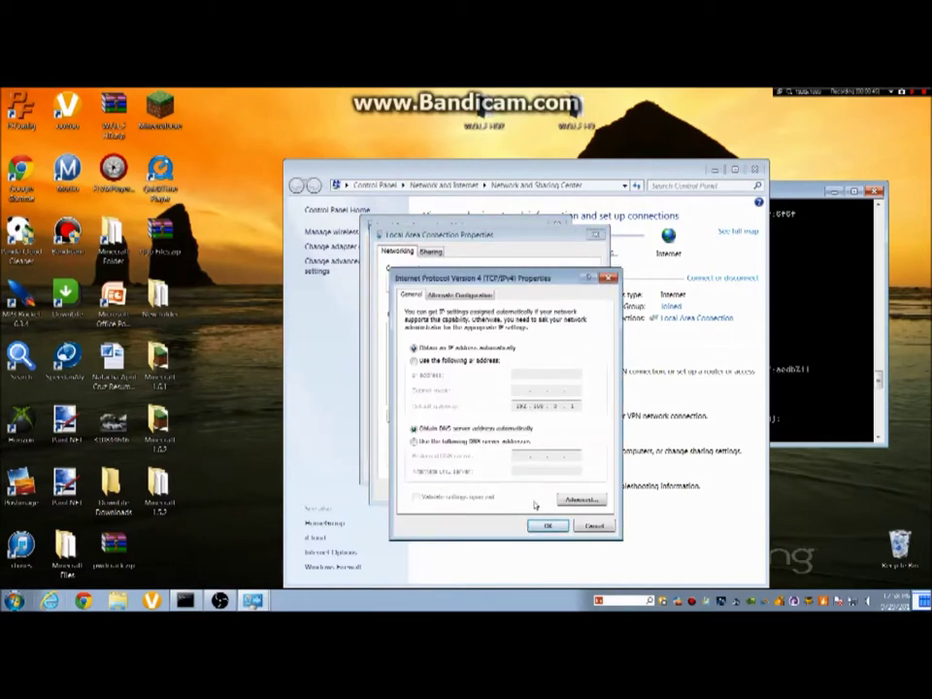
pyautogui.click(573, 499)
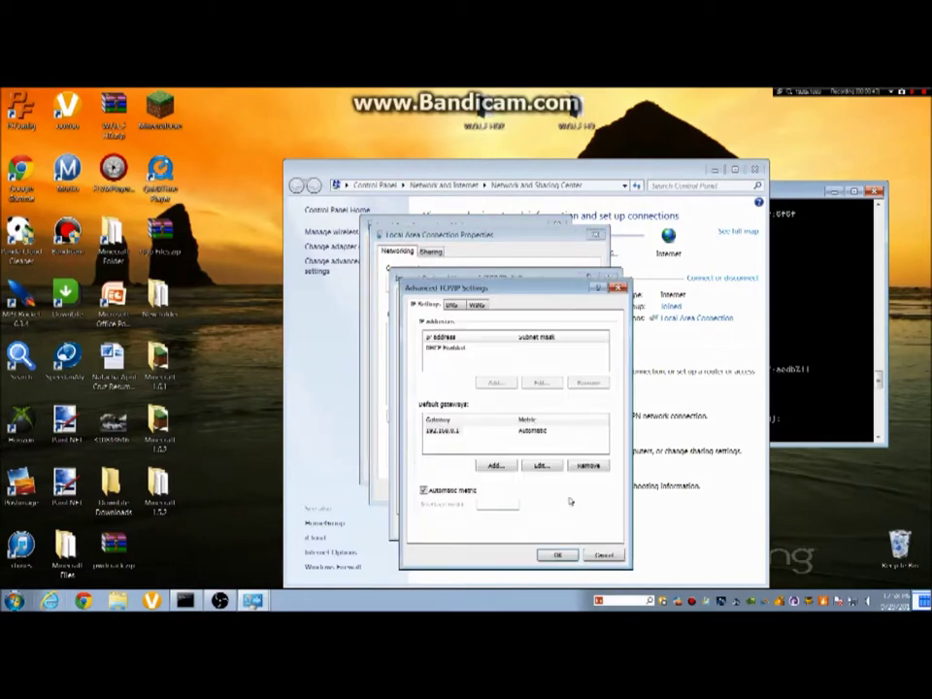
pyautogui.click(451, 349)
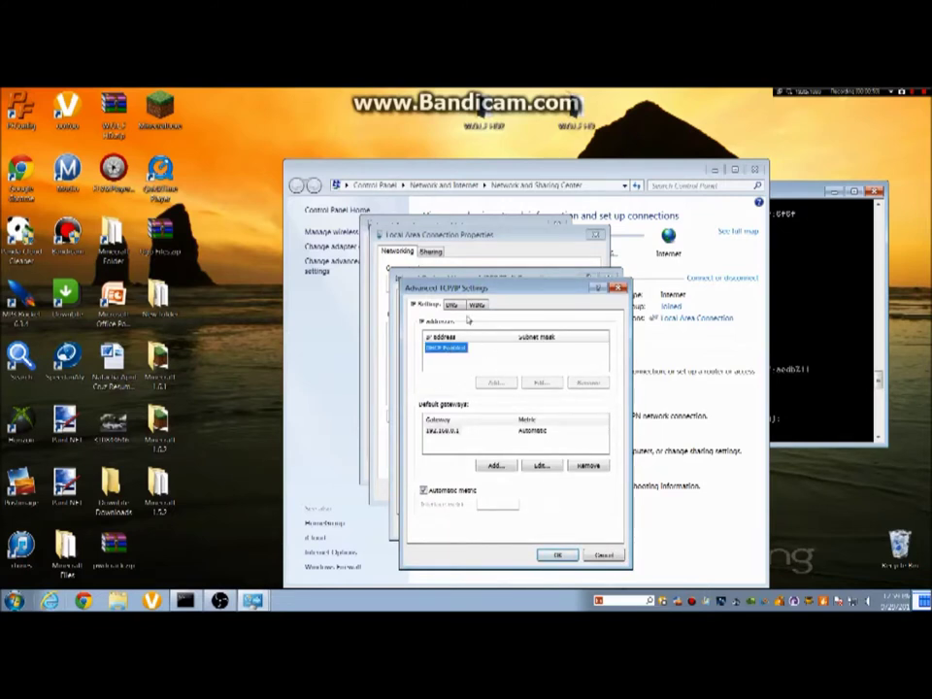
pyautogui.click(477, 304)
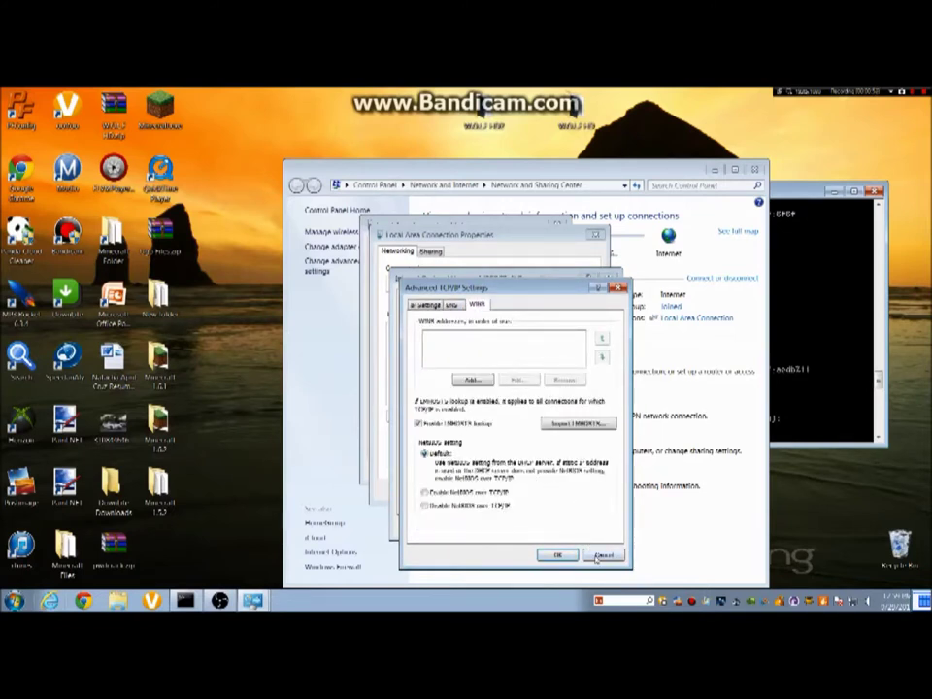
pyautogui.click(600, 556)
pyautogui.click(460, 294)
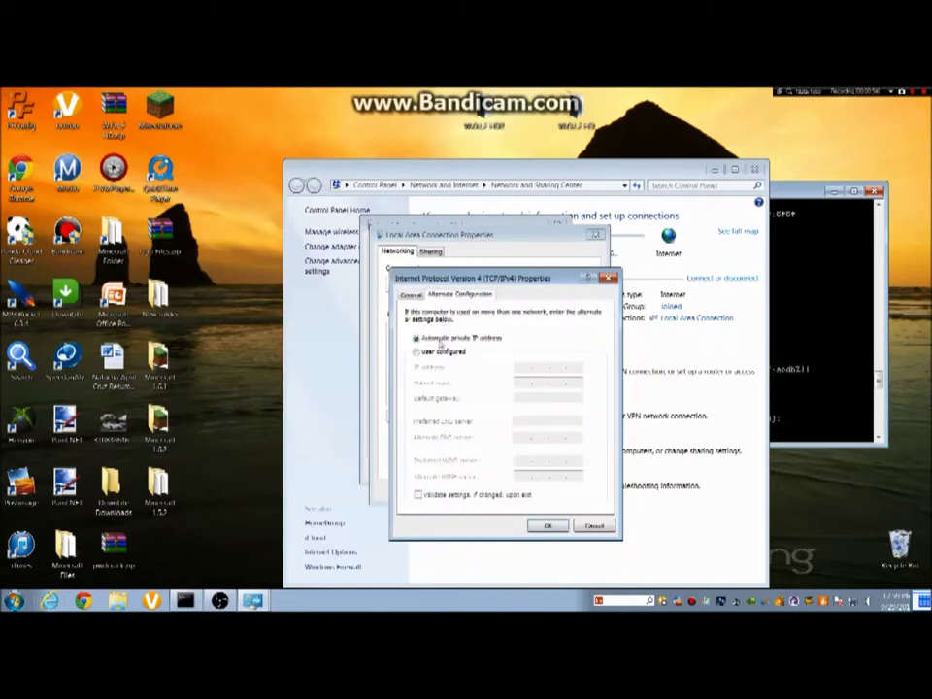
pyautogui.click(584, 527)
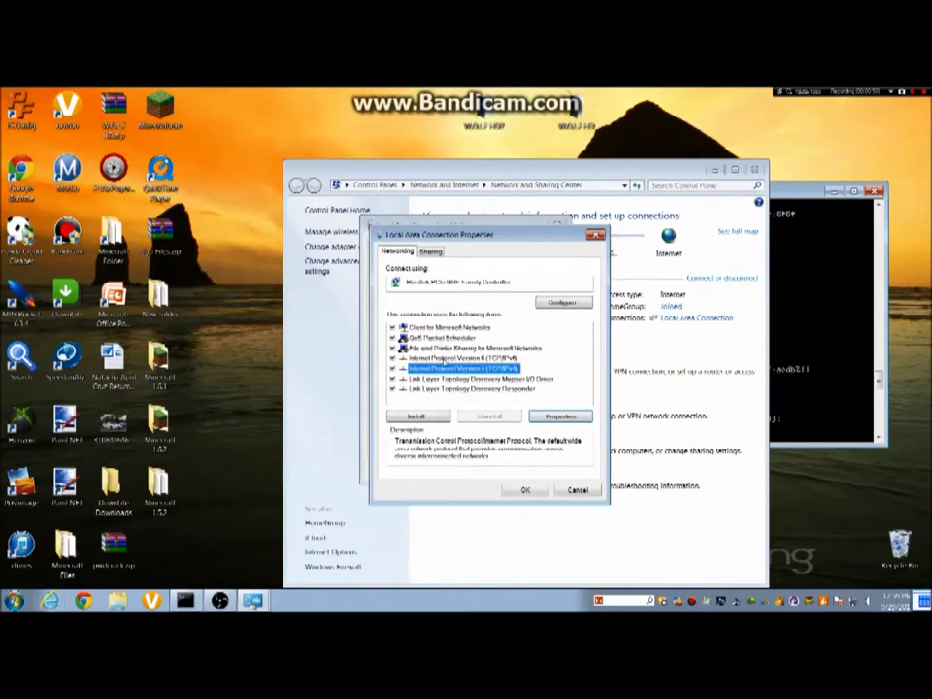
# - Review the descriptions of the clients, services and protocols used by the Local Area Connection
pyautogui.click(439, 328)
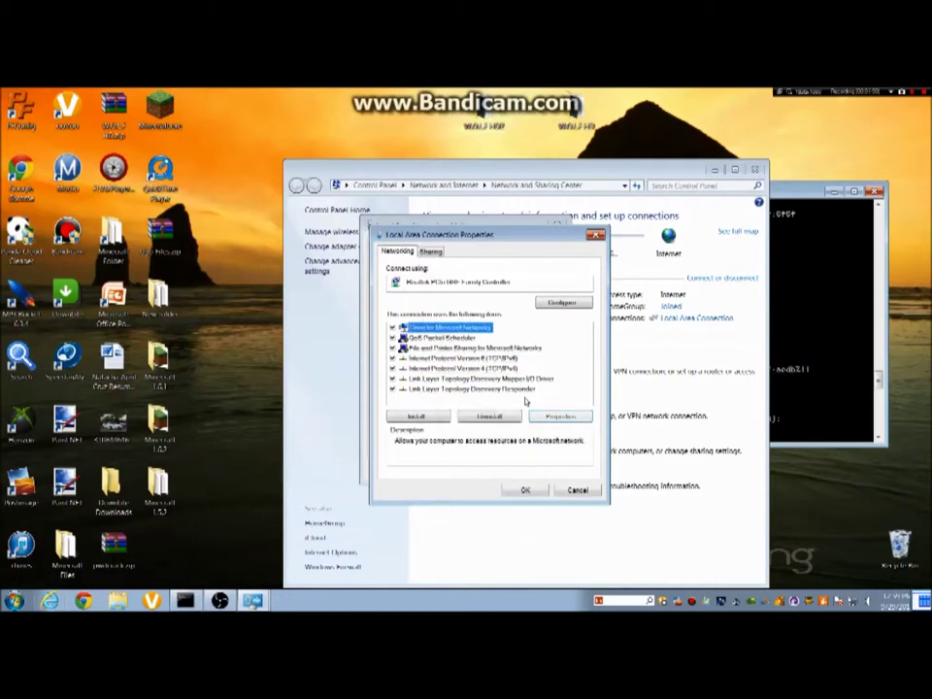
pyautogui.click(436, 339)
pyautogui.click(438, 347)
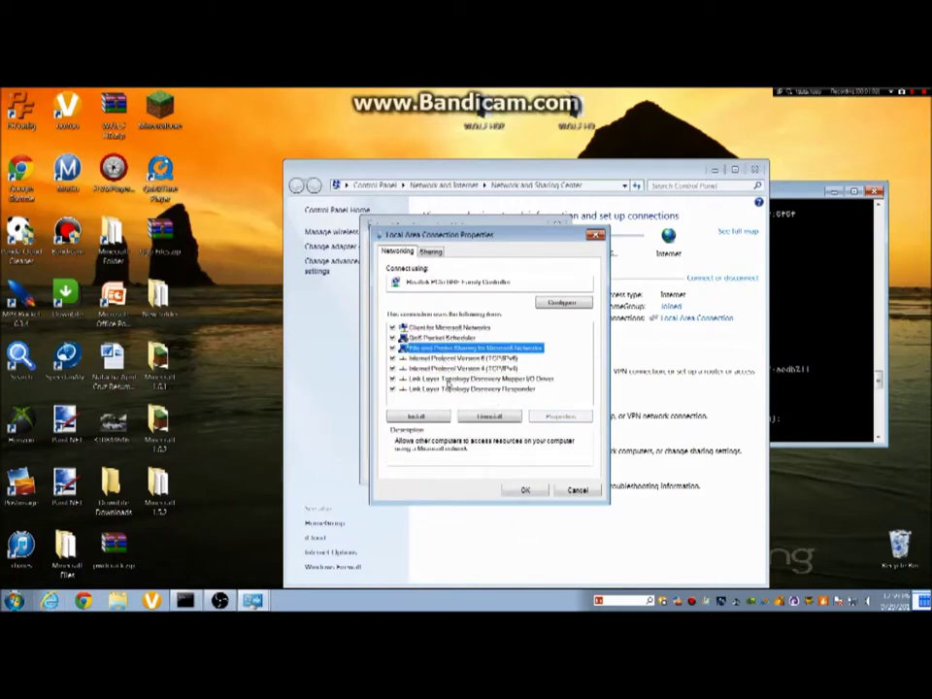
pyautogui.click(448, 382)
pyautogui.click(449, 390)
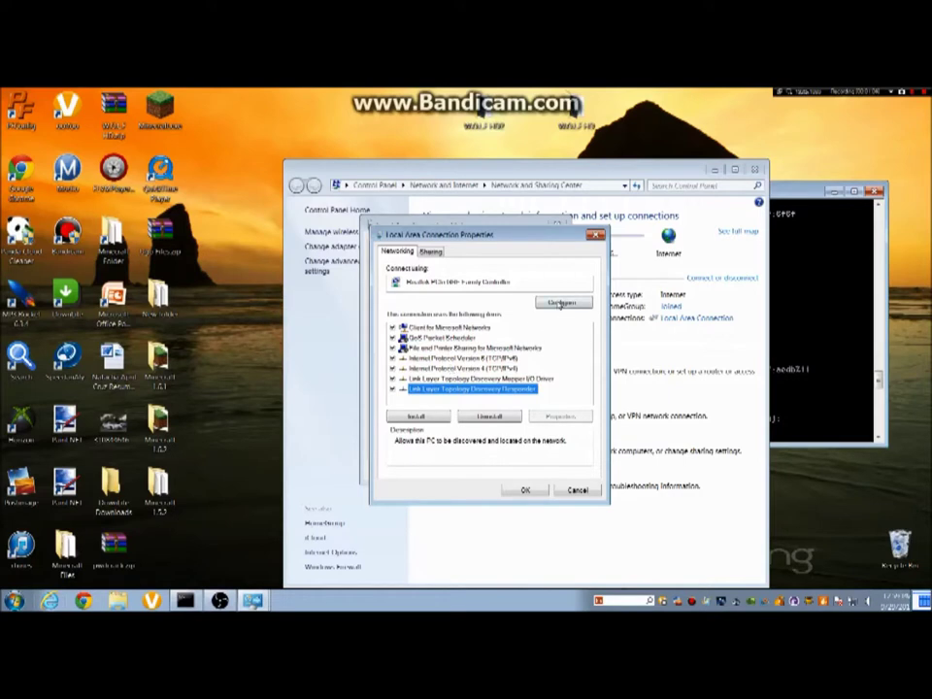
# - Open the Realtek network adapter's configuration, look through its pages and show its advanced properties
pyautogui.click(561, 304)
pyautogui.click(506, 399)
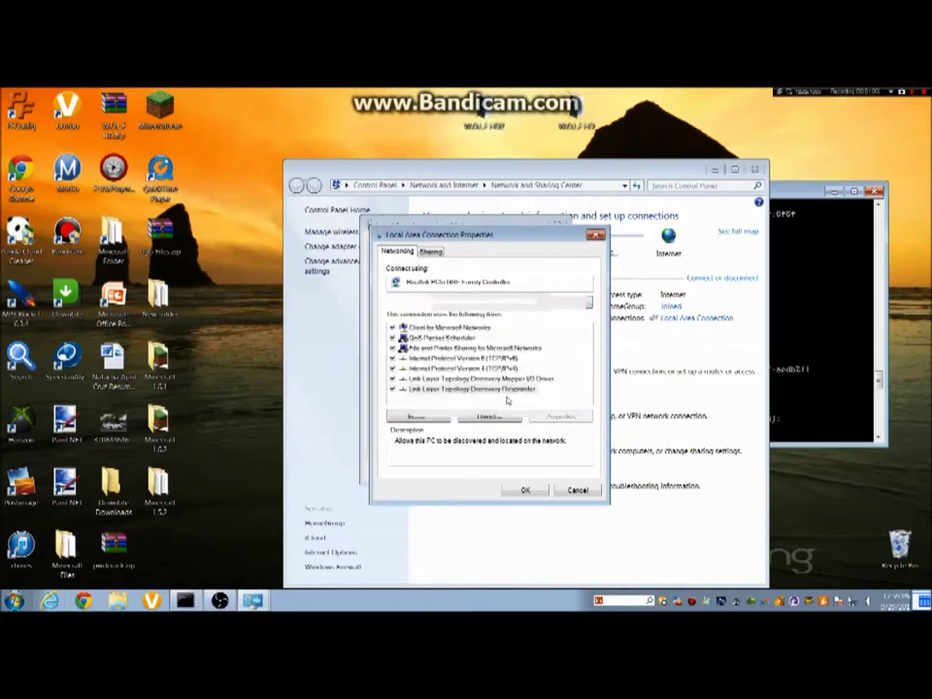
pyautogui.click(142, 202)
pyautogui.click(195, 202)
pyautogui.click(219, 201)
pyautogui.click(265, 202)
pyautogui.click(141, 202)
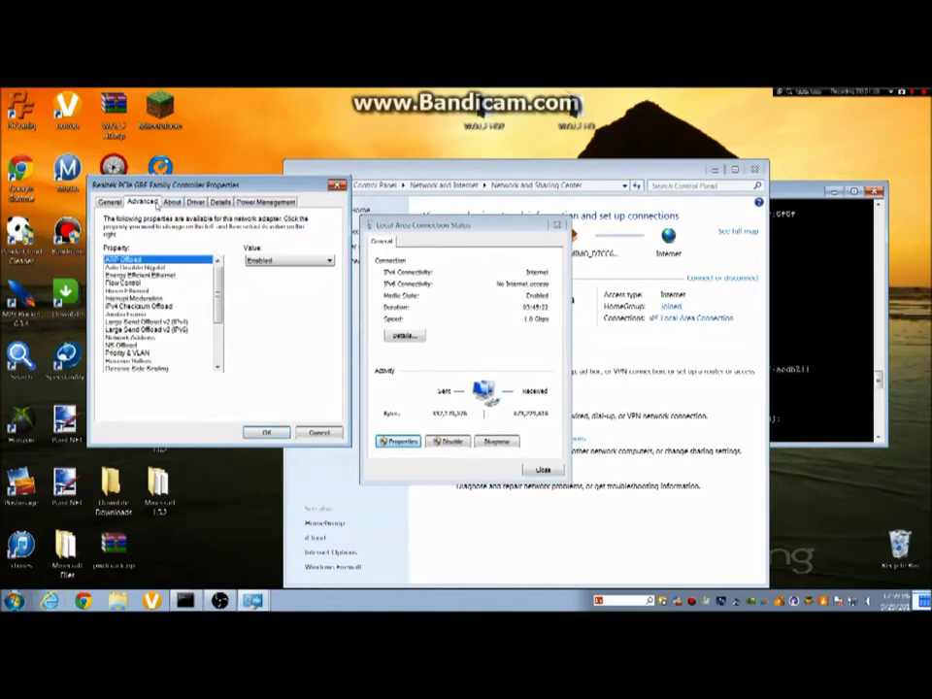
# - Set the network adapter's Priority & VLAN property to Priority & VLAN Disabled
pyautogui.click(136, 267)
pyautogui.press('Up')
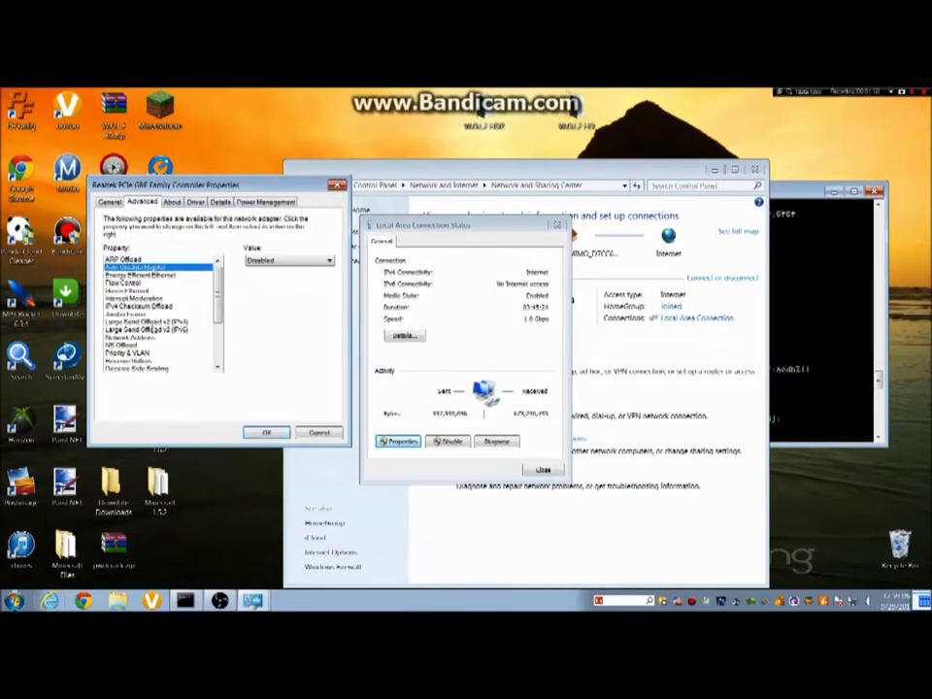
pyautogui.scroll(-4, 160, 313)
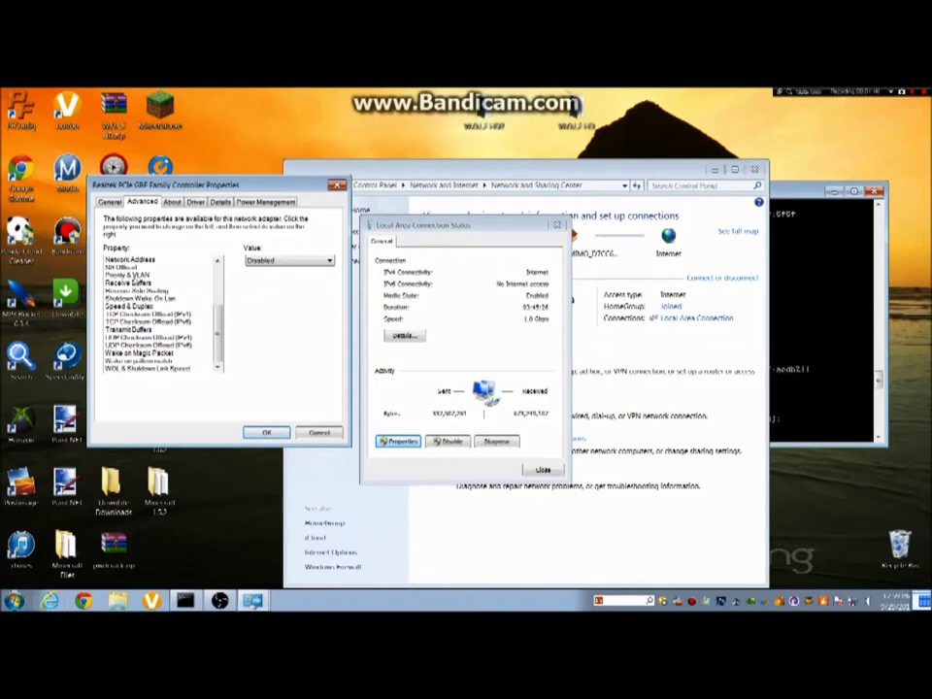
pyautogui.click(133, 275)
pyautogui.click(260, 262)
pyautogui.click(154, 324)
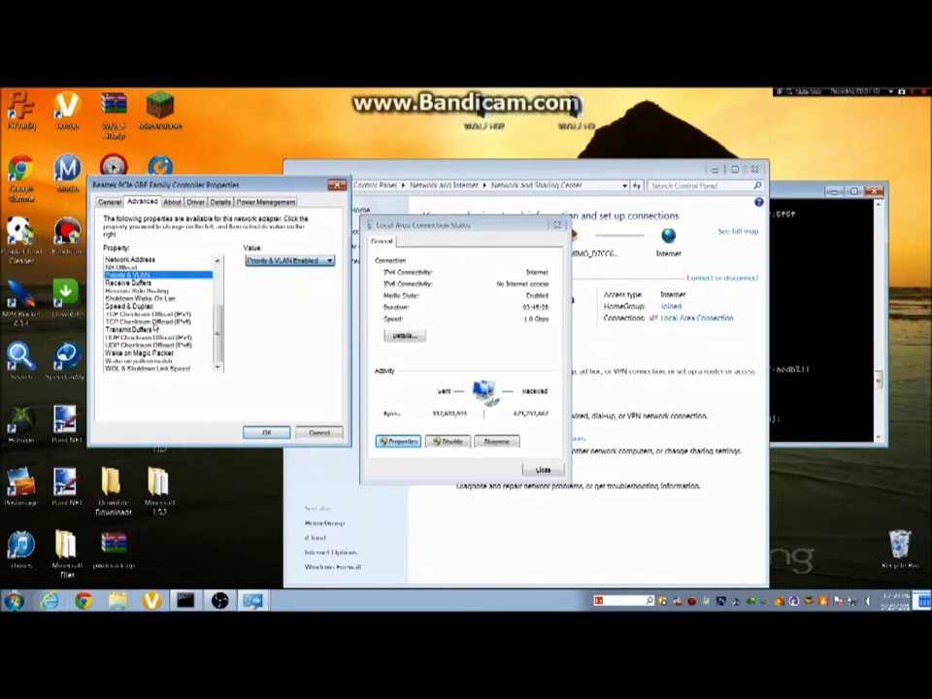
pyautogui.scroll(4, 138, 264)
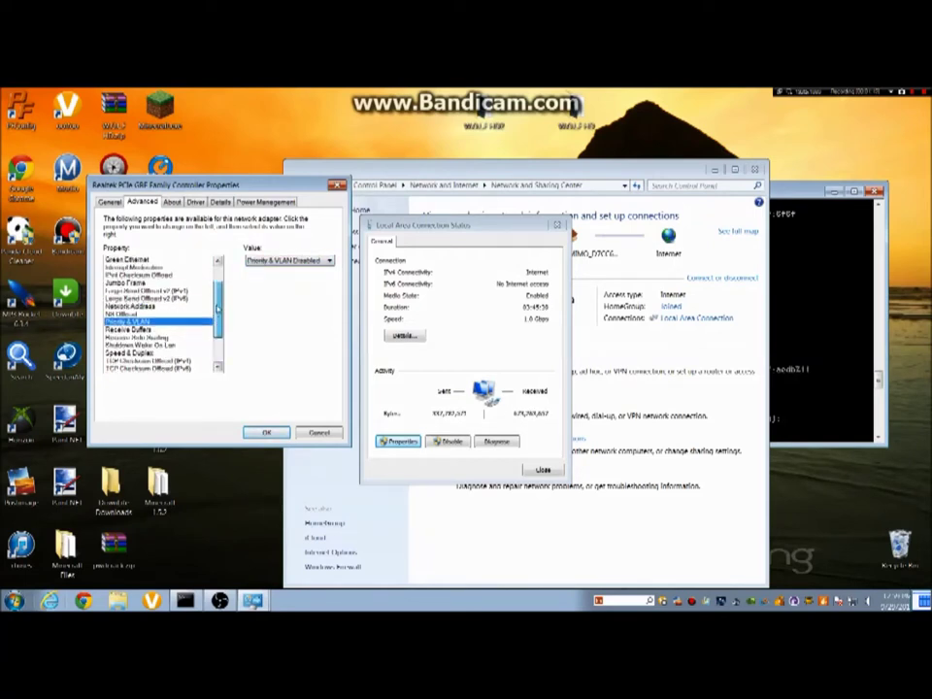
# - Look through the adapter's advanced properties from ARP Offload down to NS Offload to find Network Address
pyautogui.click(139, 262)
pyautogui.press('Down')
pyautogui.press('Down')
pyautogui.press('Down')
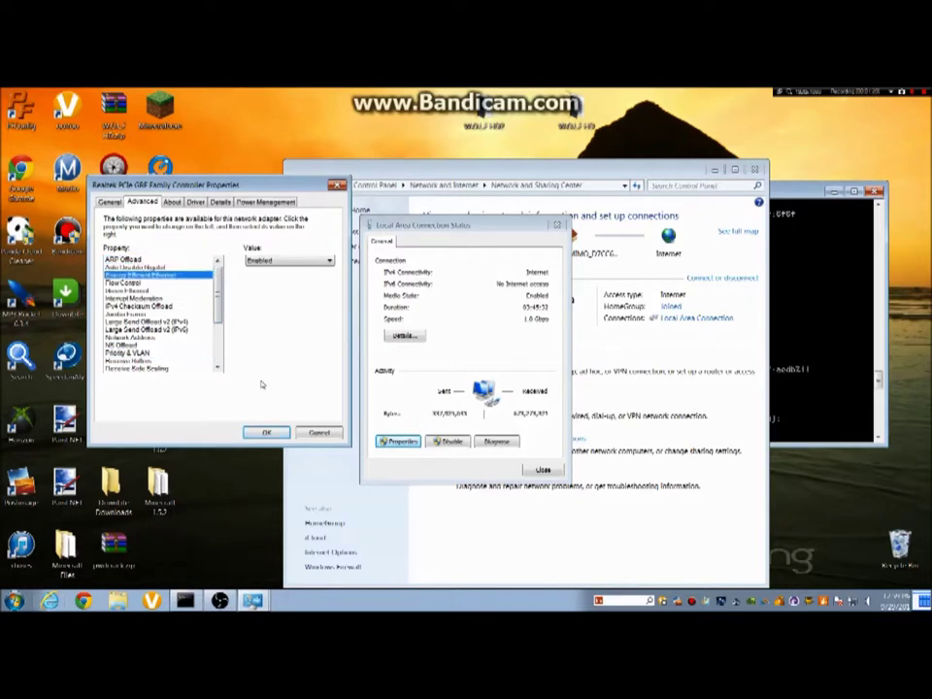
pyautogui.press('Down')
pyautogui.press('Down')
pyautogui.press('Down')
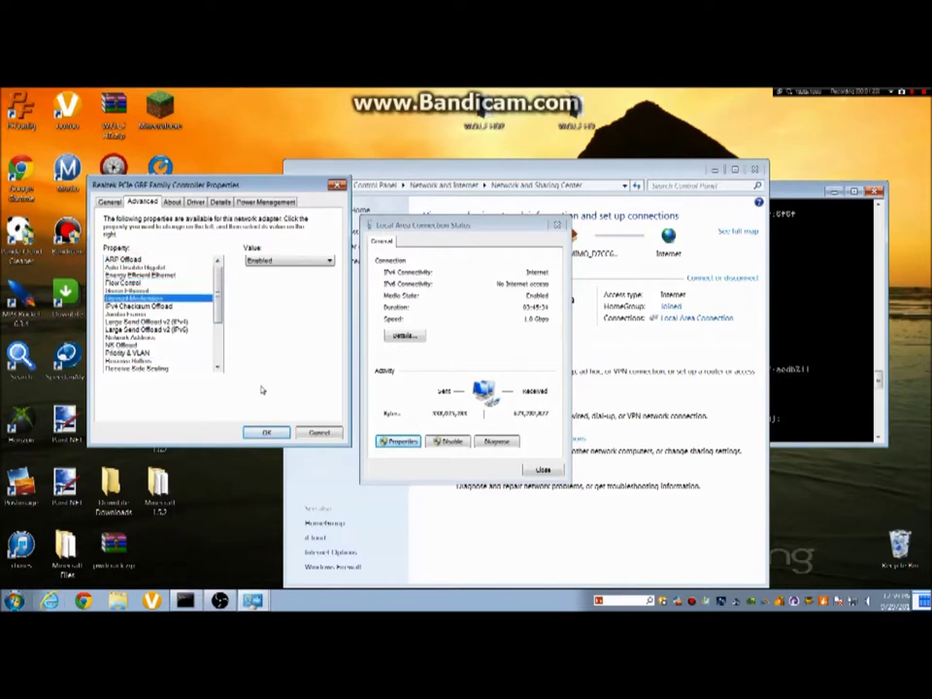
pyautogui.press('Down')
pyautogui.press('Down')
pyautogui.press('Down')
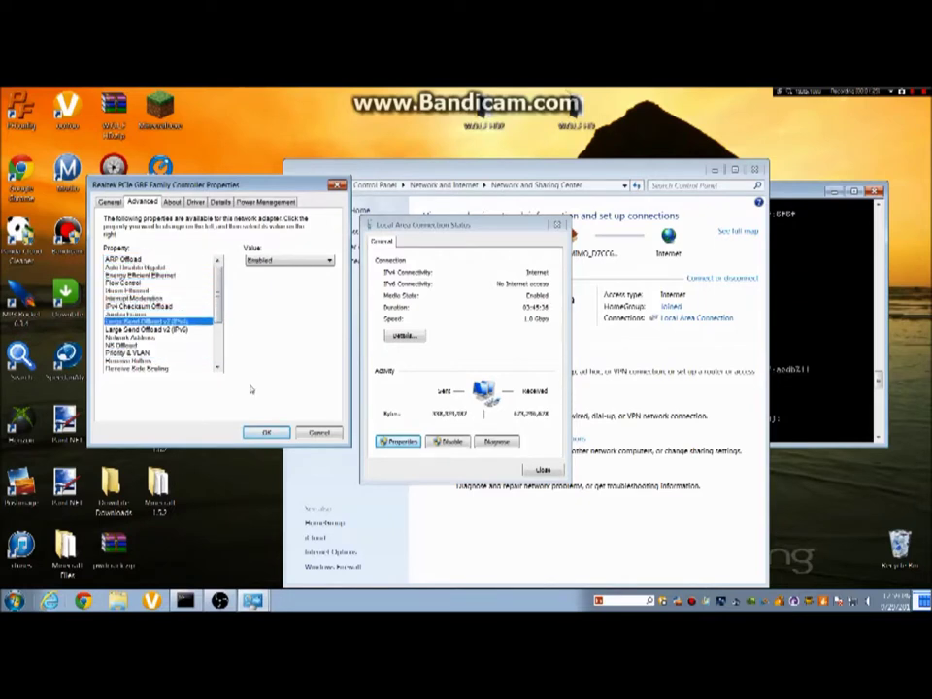
pyautogui.press('Down')
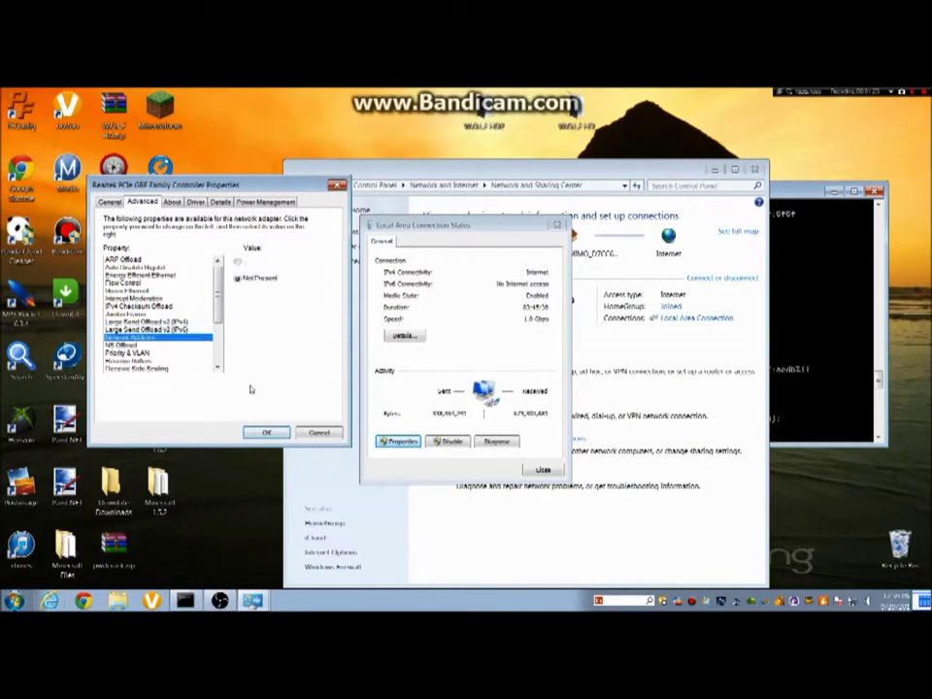
pyautogui.press('Down')
pyautogui.press('Down')
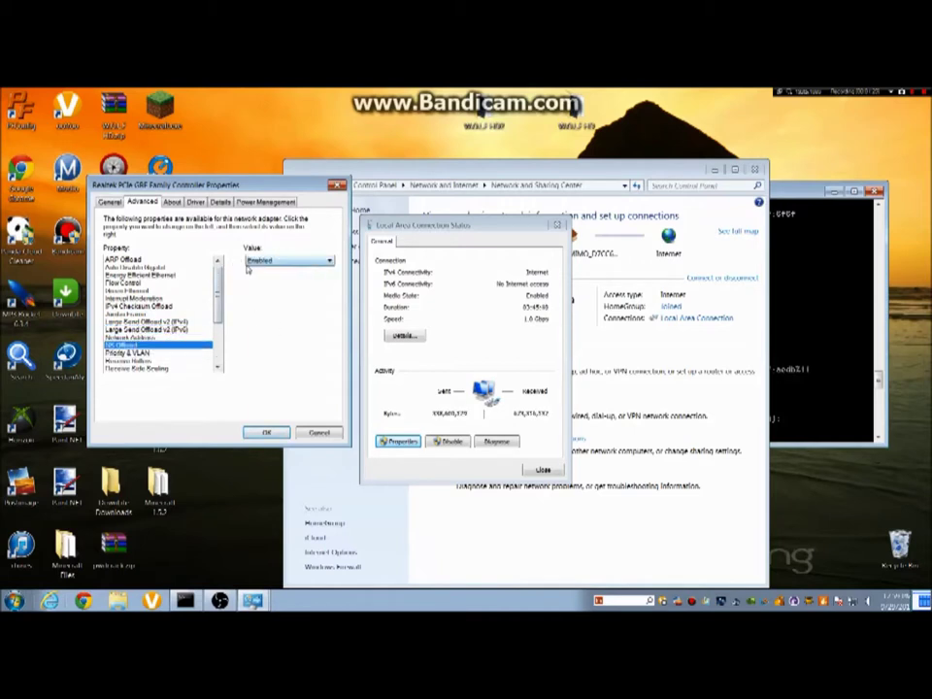
# - Give the adapter's Network Address property the custom value 110 and apply the adapter settings
pyautogui.press('Up')
pyautogui.press('Up')
pyautogui.click(246, 260)
pyautogui.hotkey('ctrl', 'v')
pyautogui.moveTo(289, 260); pyautogui.dragTo(218, 252)
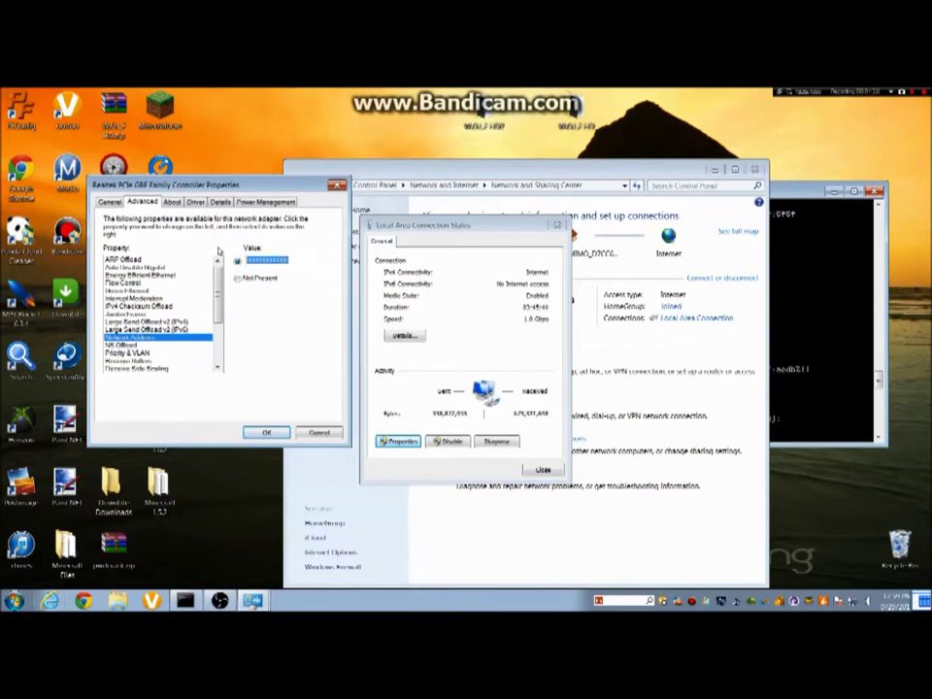
pyautogui.write('110')
pyautogui.click(267, 432)
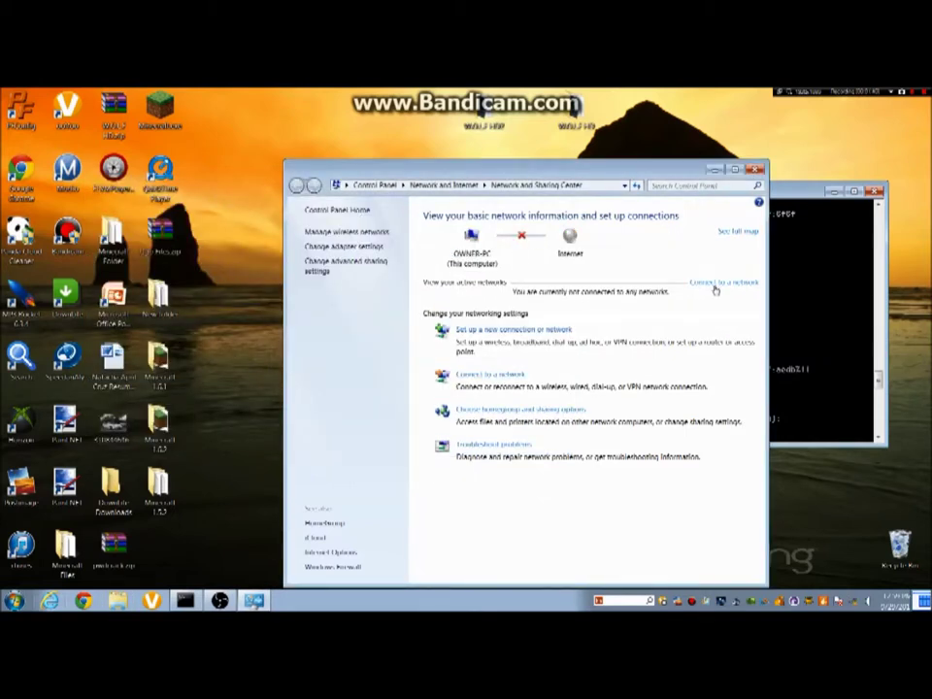
# - Check the available networks and the Local Area Connection status, and close the status window
pyautogui.click(715, 288)
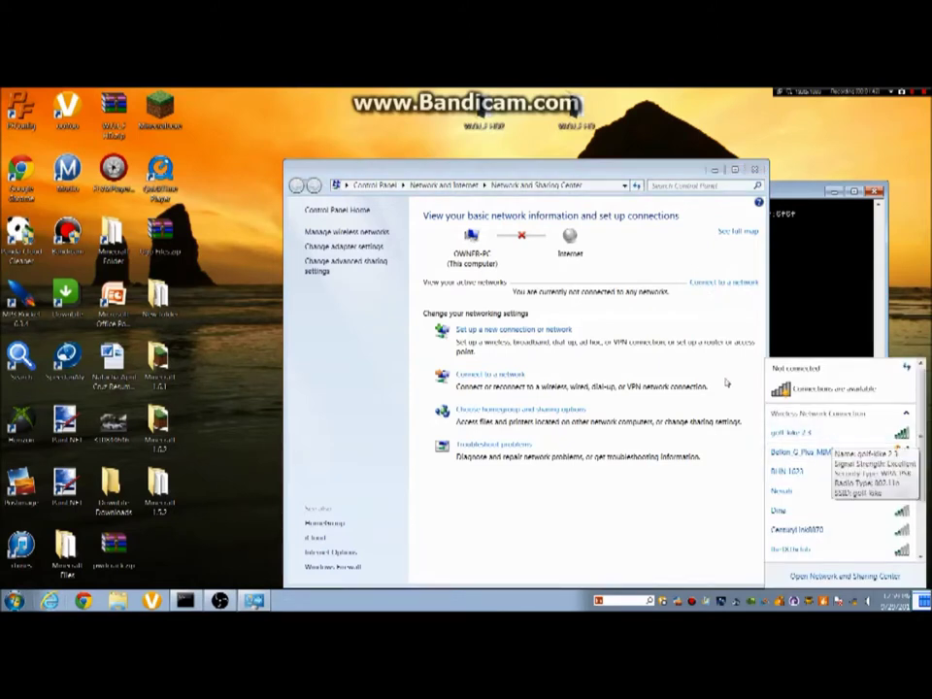
pyautogui.click(576, 263)
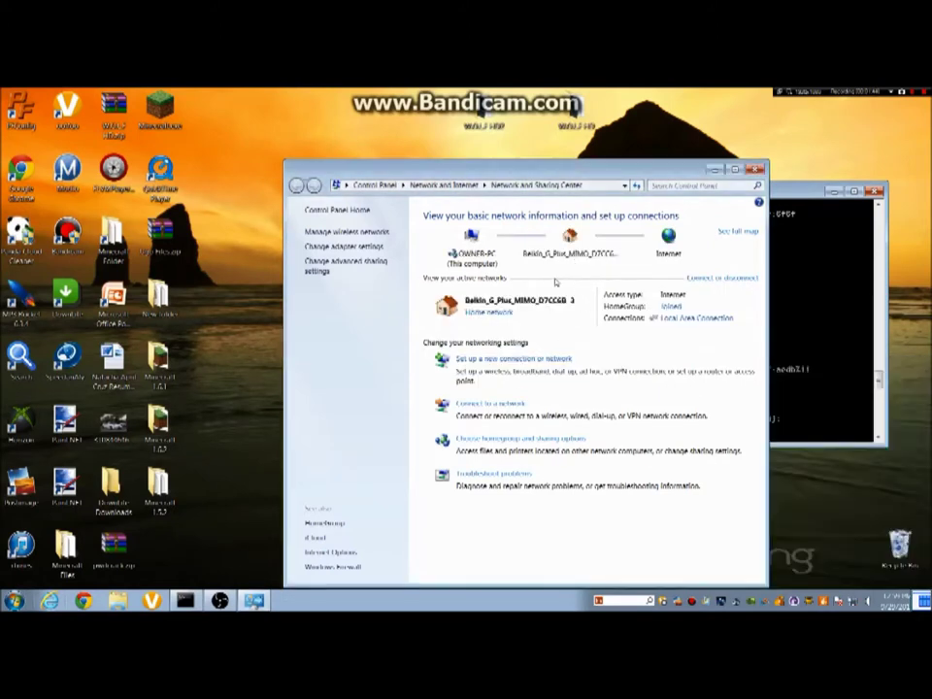
pyautogui.click(695, 318)
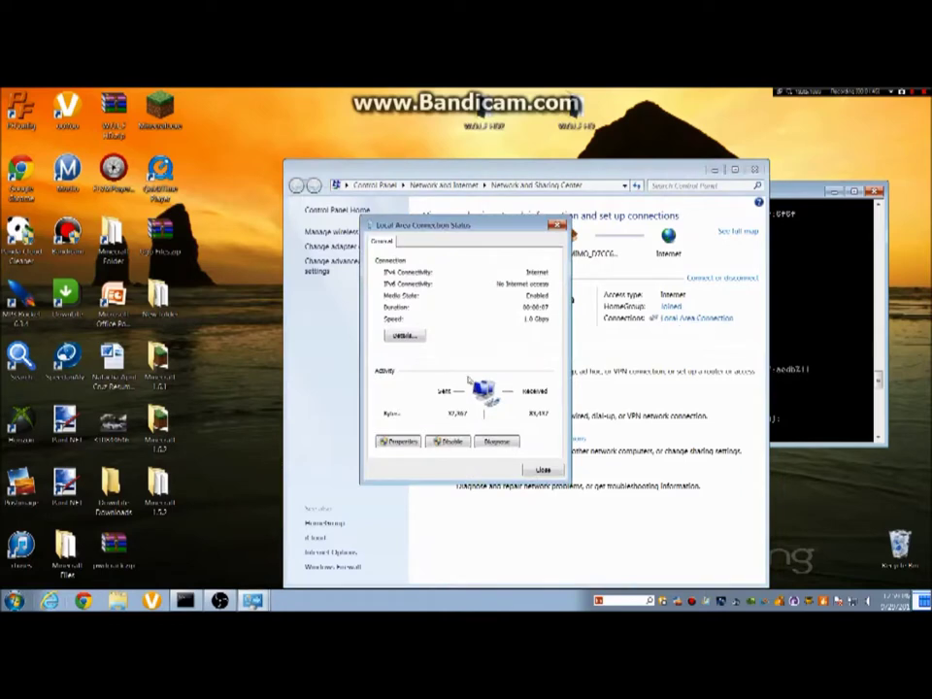
pyautogui.click(556, 226)
# - Minimize the Network and Sharing Center and run ipconfig in the Command Prompt to check the IPv4 address
pyautogui.click(715, 170)
pyautogui.press('Up')
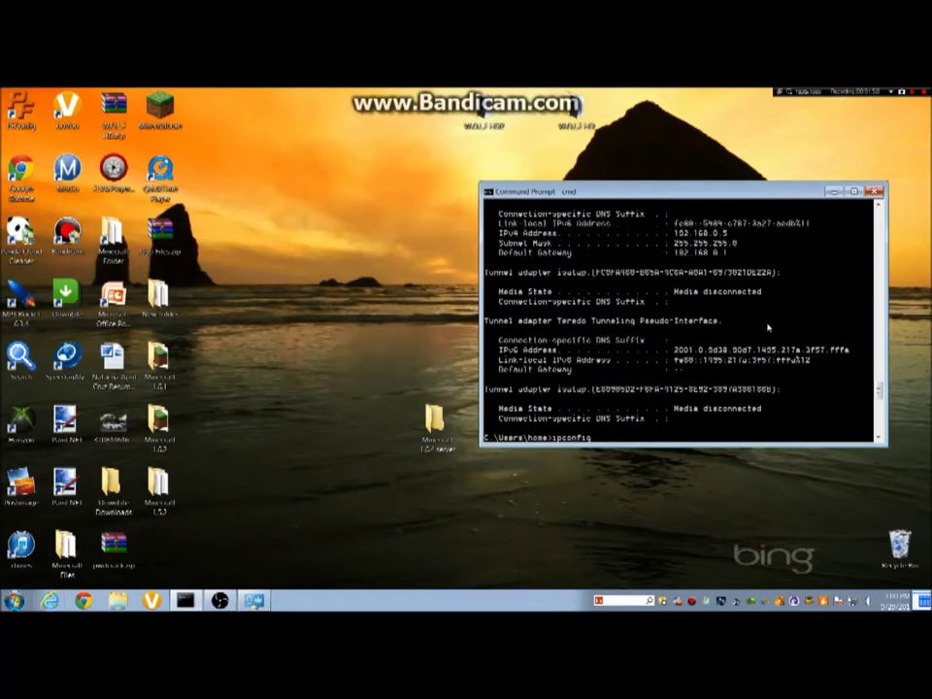
pyautogui.press('Return')
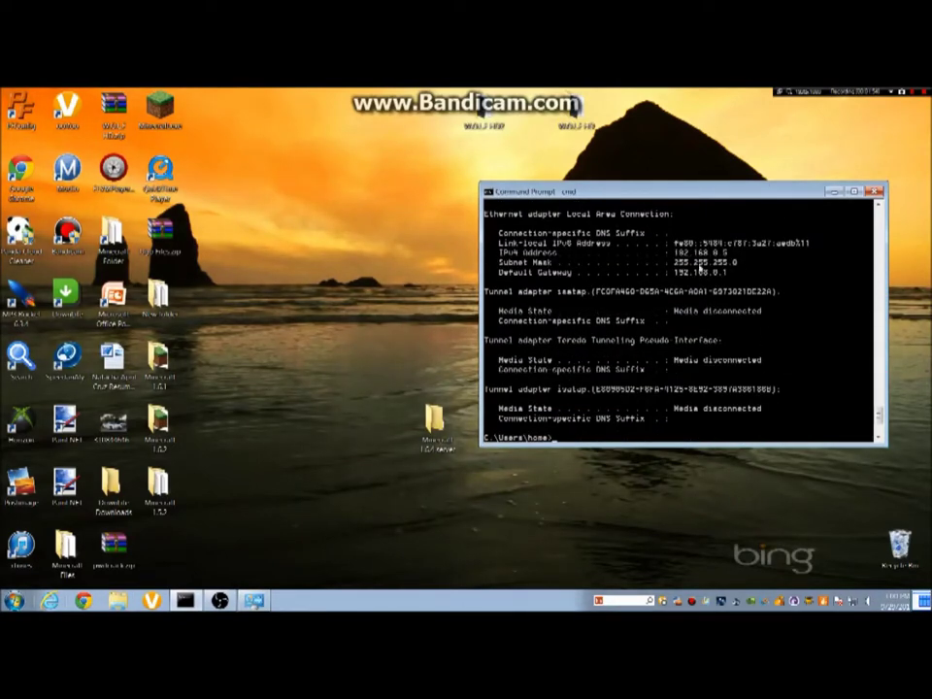
# - Switch to Google Chrome, check the public IP address on ipchicken.com, and close the browser
pyautogui.click(84, 601)
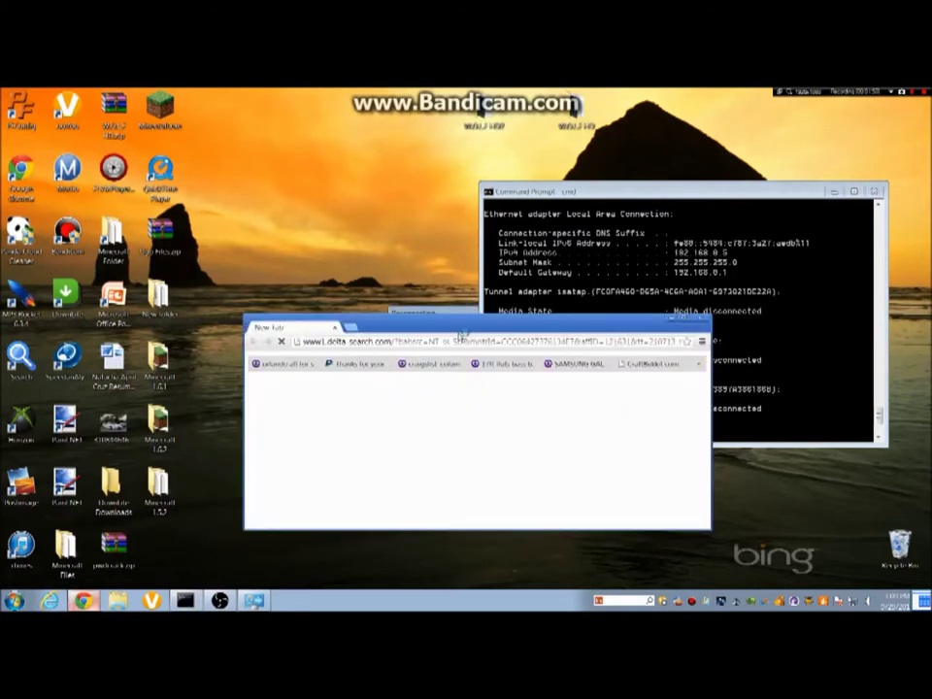
pyautogui.click(450, 342)
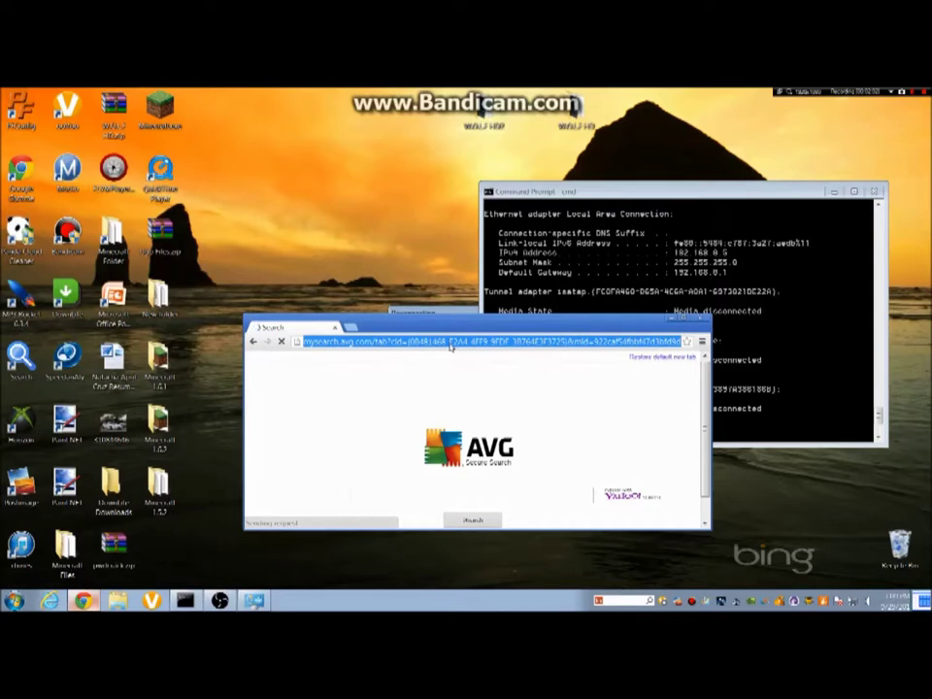
pyautogui.write('ipchicken.com')
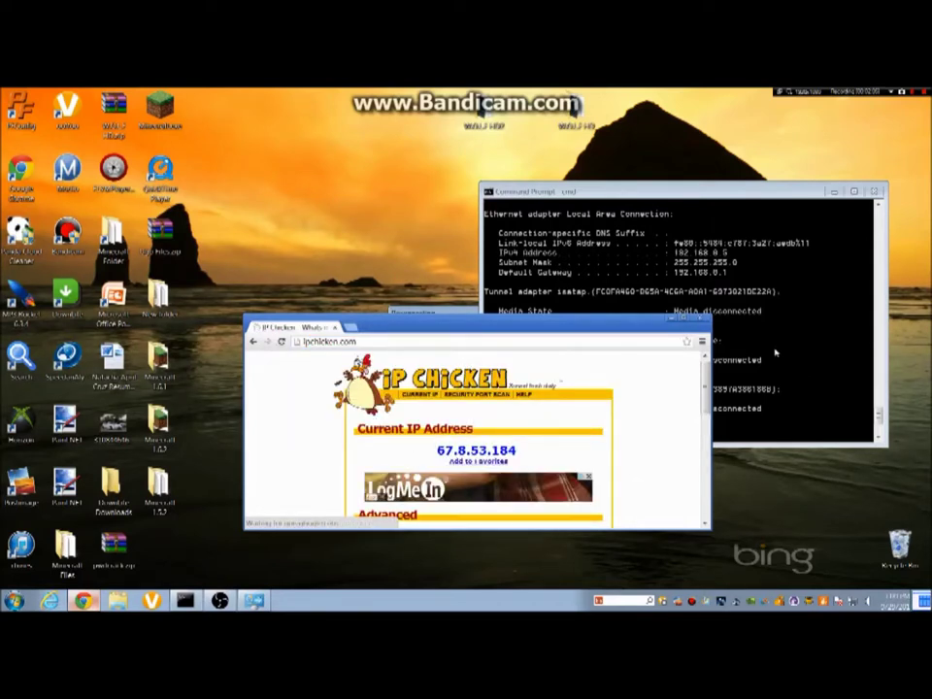
pyautogui.click(335, 328)
pyautogui.click(443, 333)
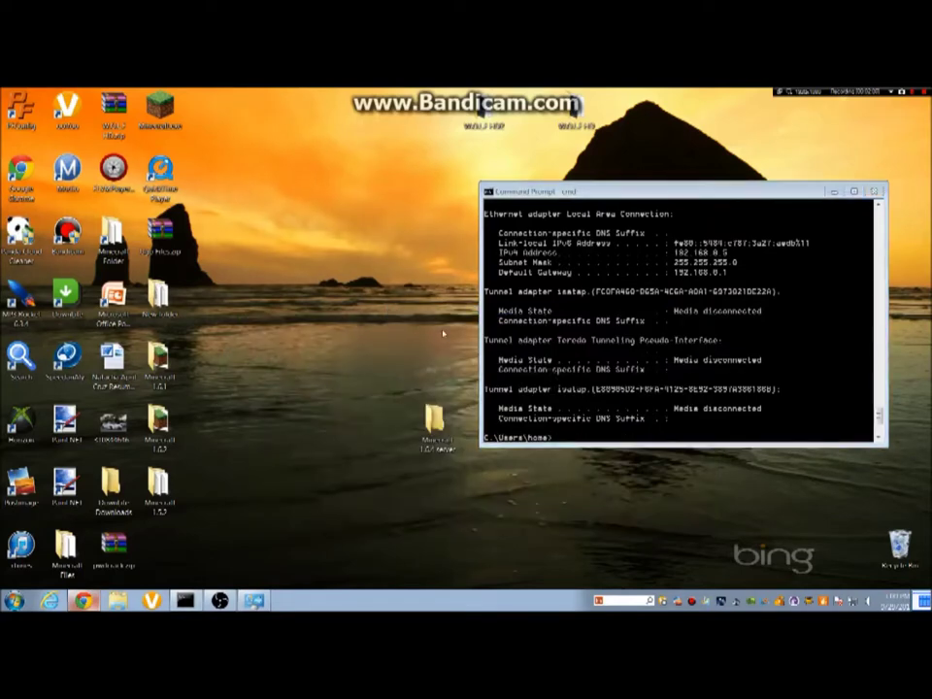
# - Restore the Network and Sharing Center, view the Local Area Connection's sharing properties, and open its network adapter's configuration
pyautogui.click(253, 601)
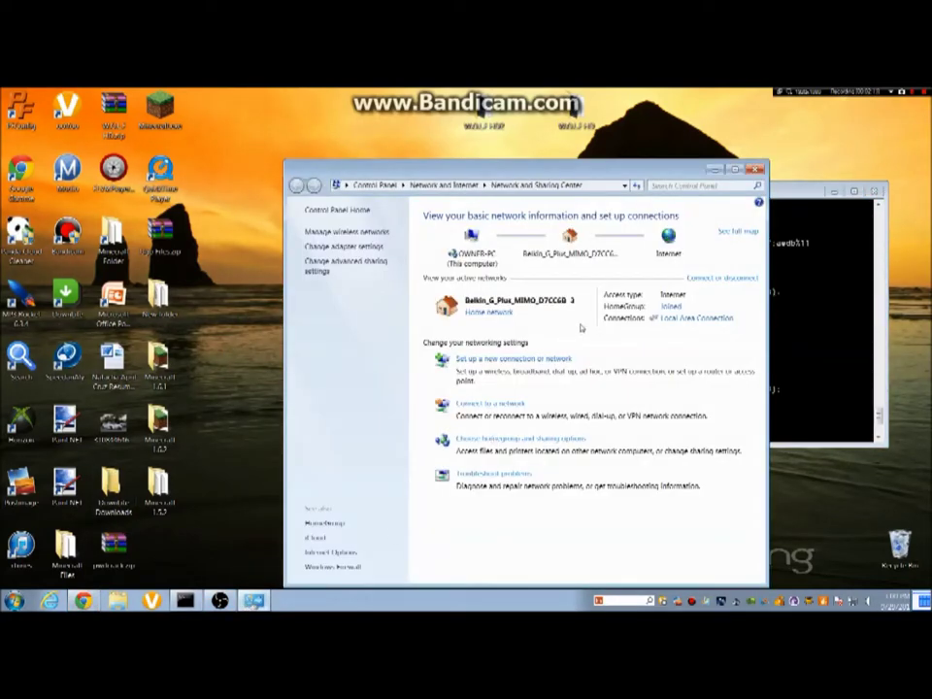
pyautogui.click(687, 320)
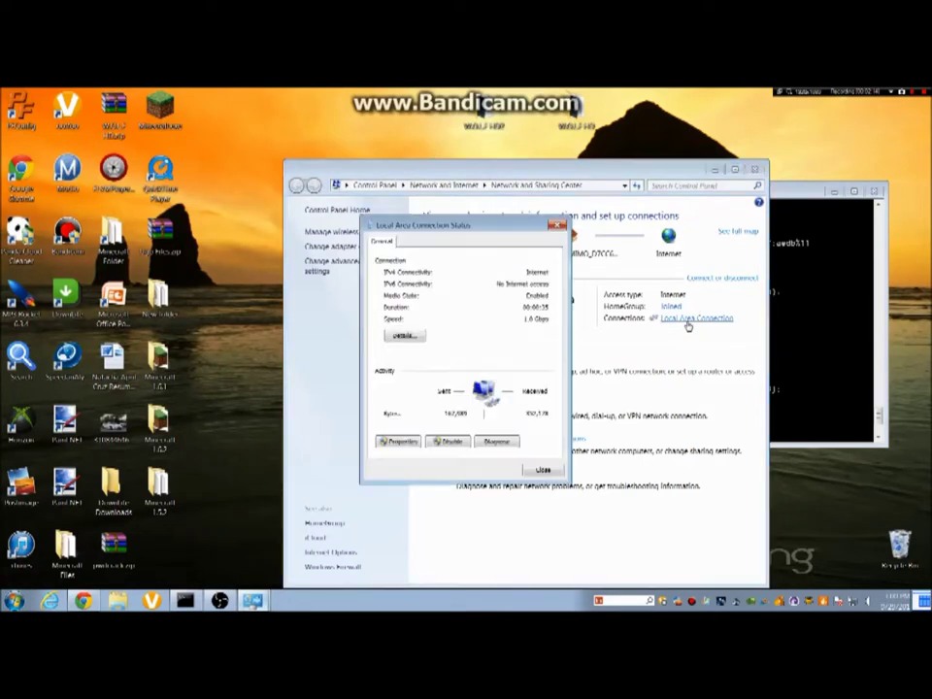
pyautogui.click(397, 440)
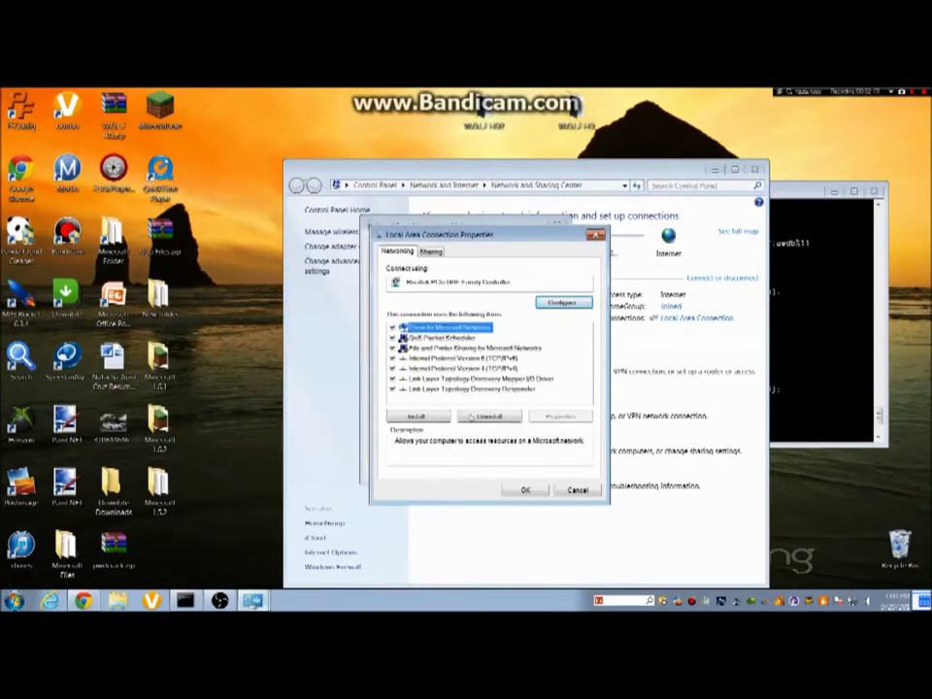
pyautogui.click(432, 252)
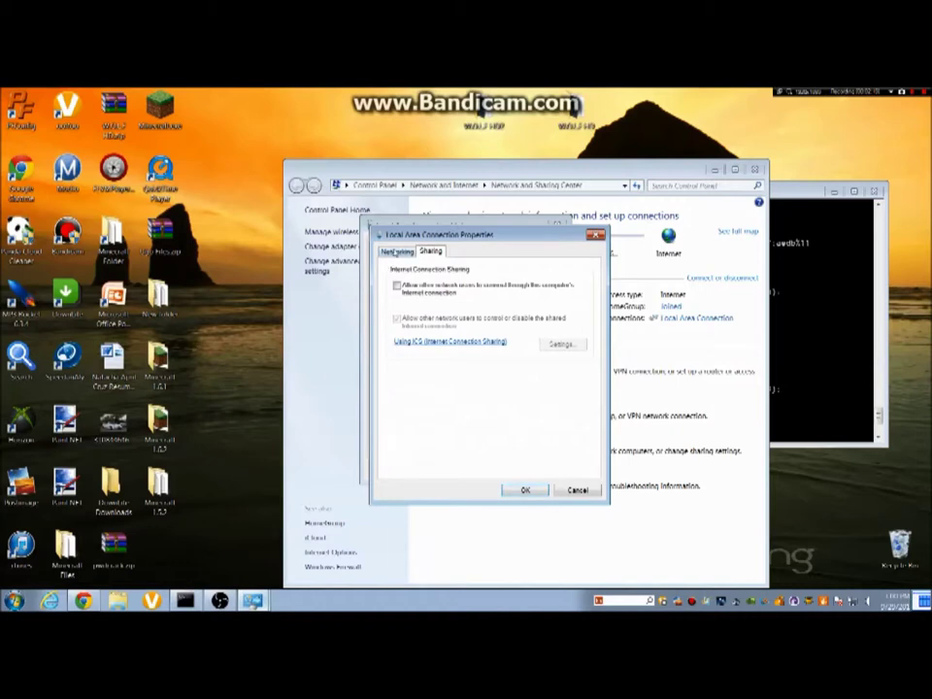
pyautogui.click(400, 251)
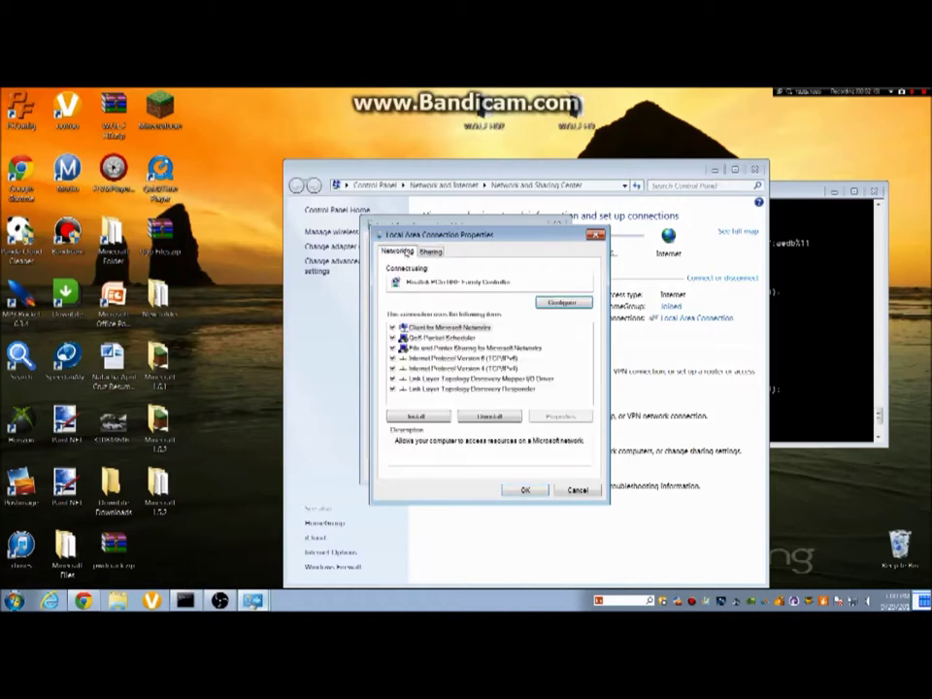
pyautogui.click(539, 302)
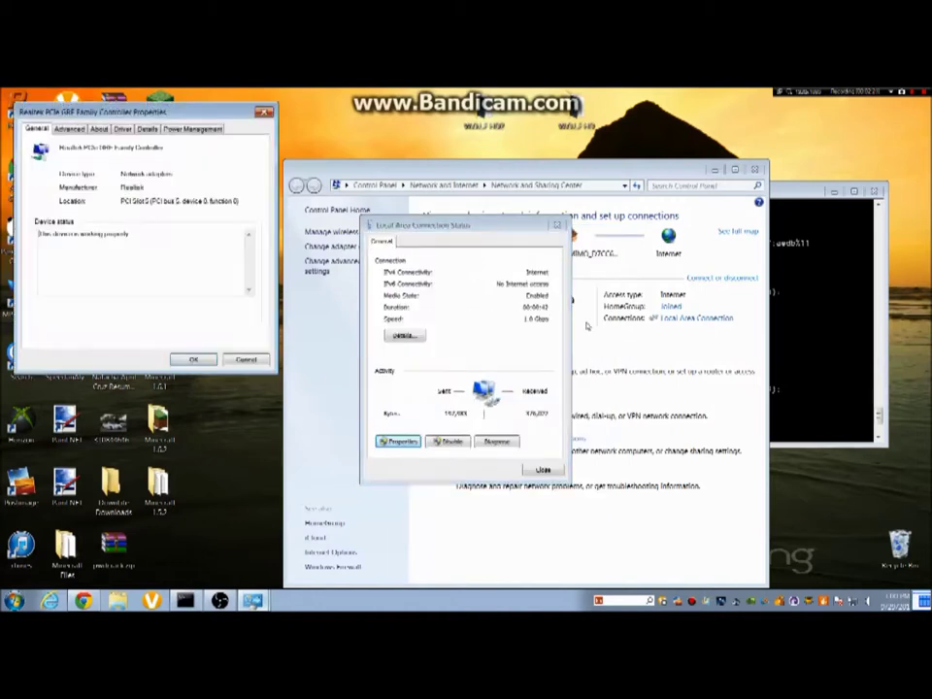
# - Examine the adapter's Power Management, Details, Driver and About information, and close the adapter and connection status windows without changes
pyautogui.click(191, 128)
pyautogui.click(143, 129)
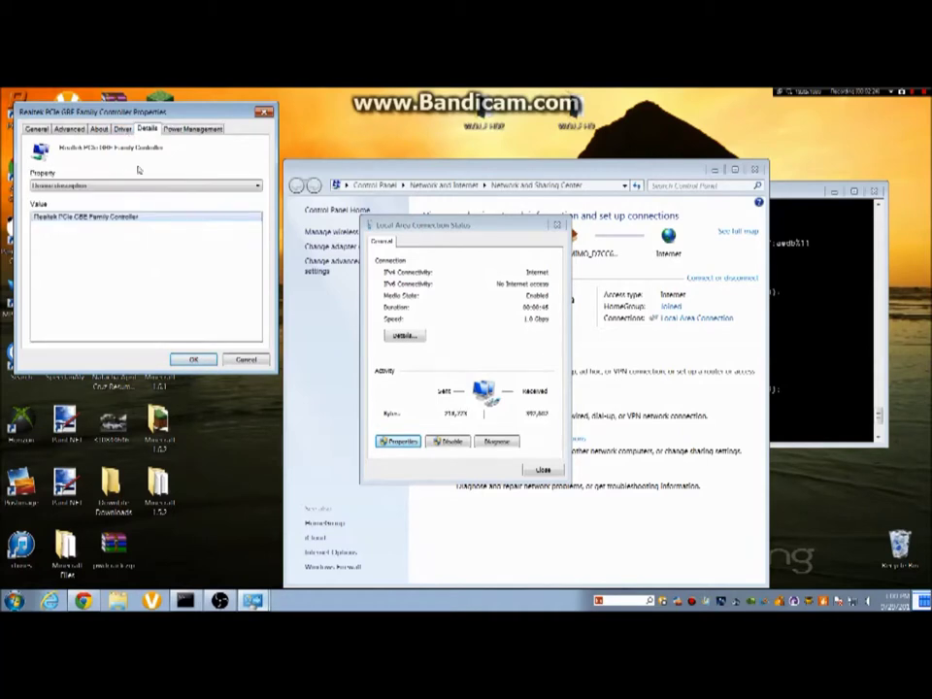
pyautogui.click(122, 129)
pyautogui.click(99, 129)
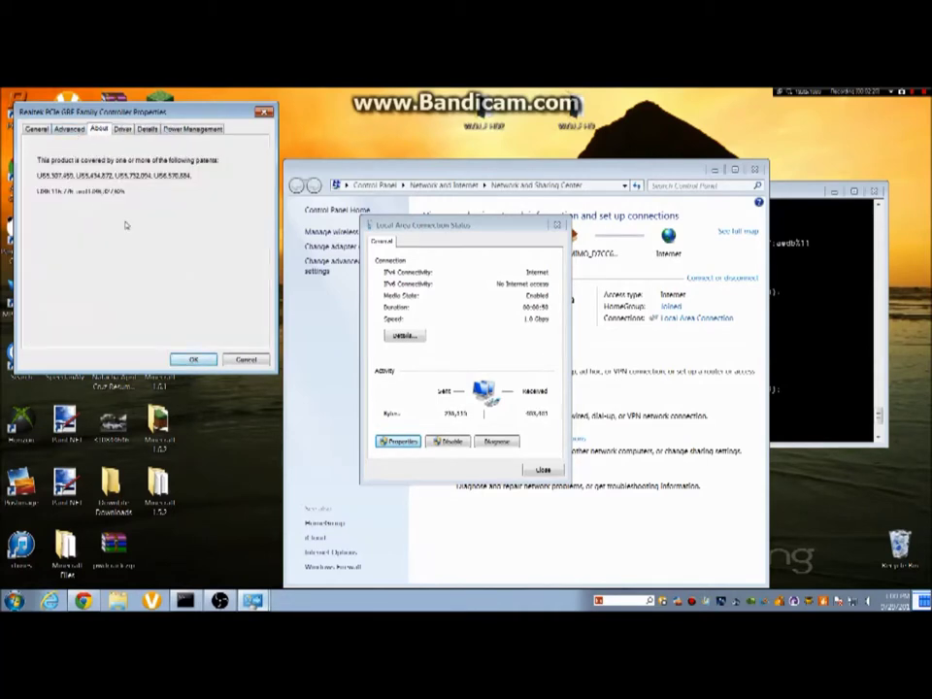
pyautogui.click(245, 360)
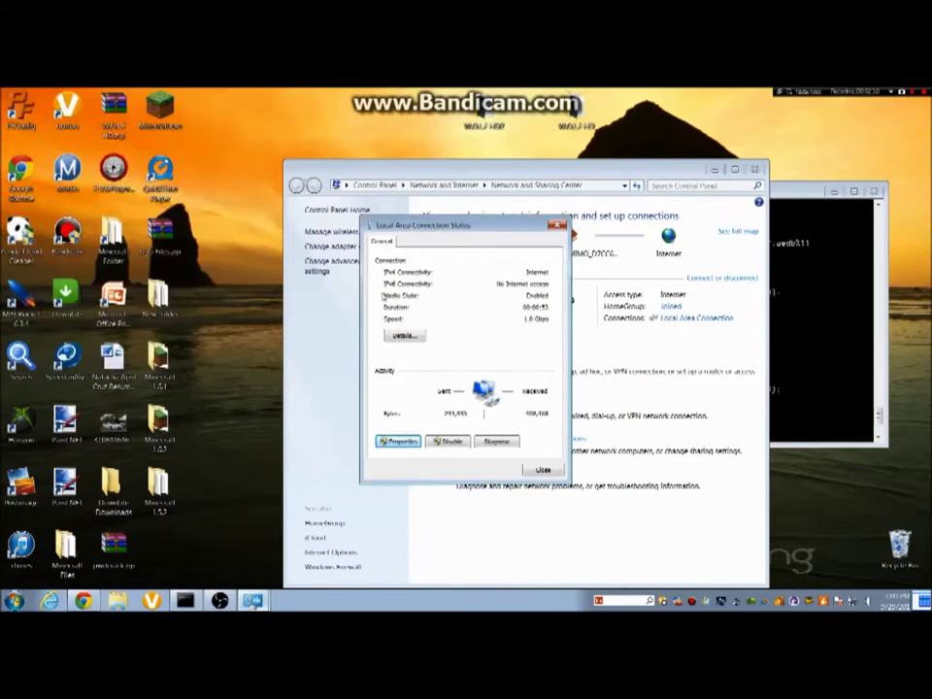
pyautogui.click(558, 225)
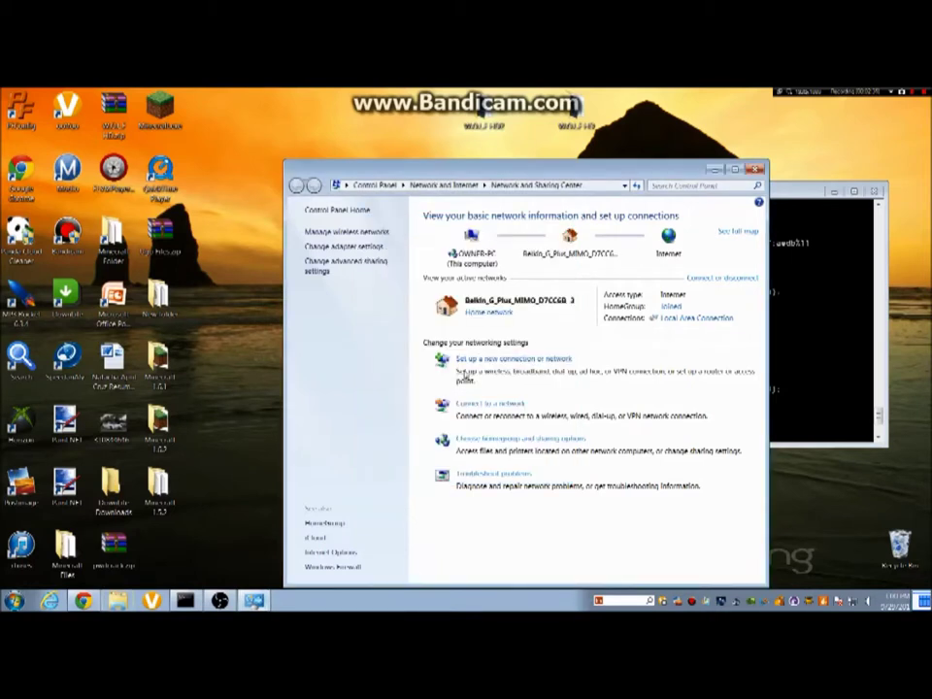
# - View the managed wireless networks, and check the Local Area Connection's properties from the adapter settings
pyautogui.click(374, 232)
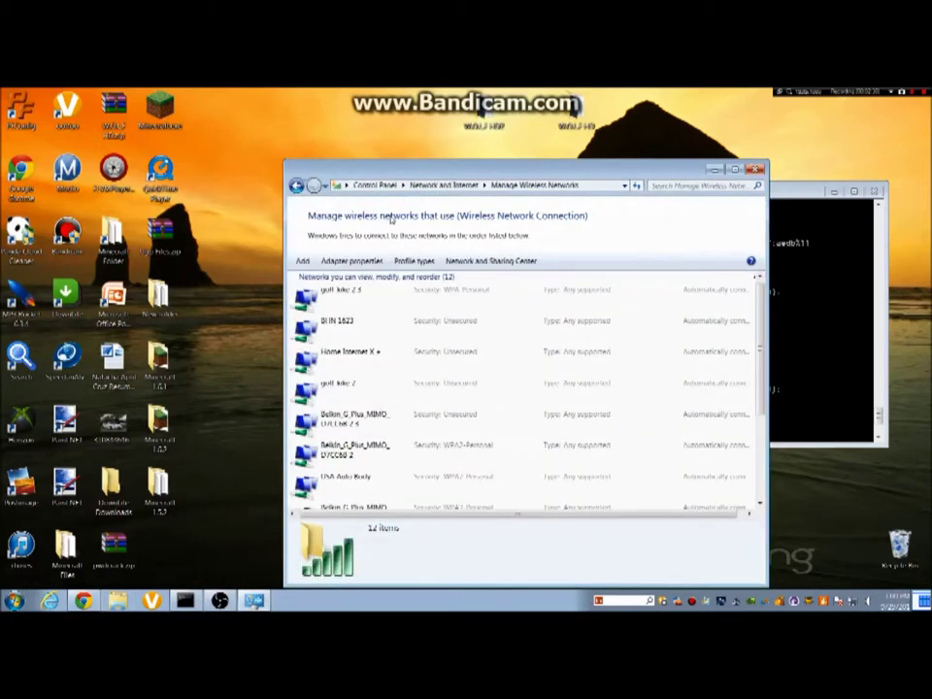
pyautogui.click(300, 188)
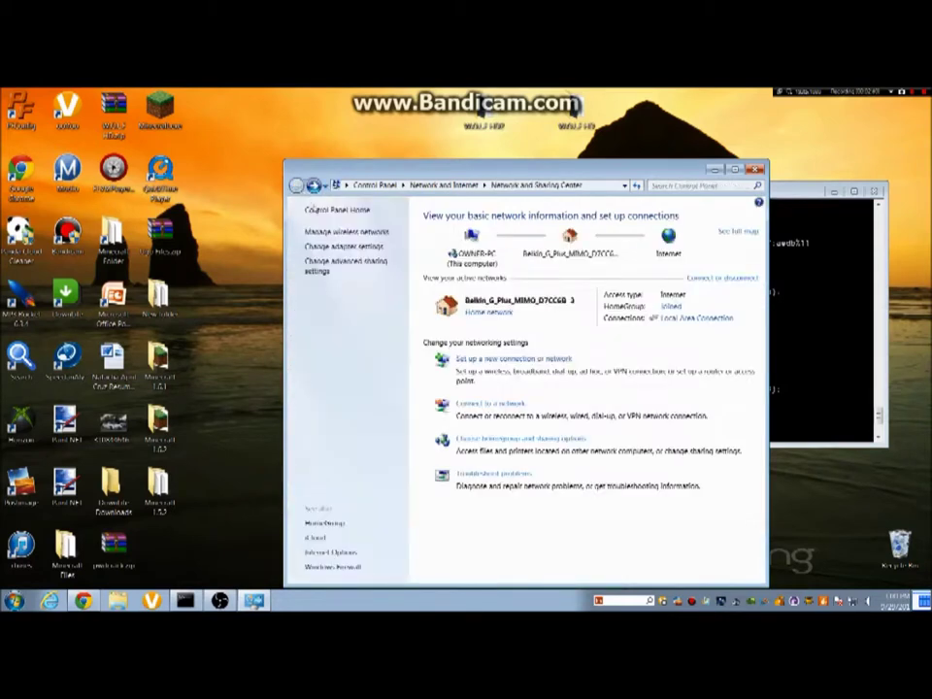
pyautogui.click(359, 246)
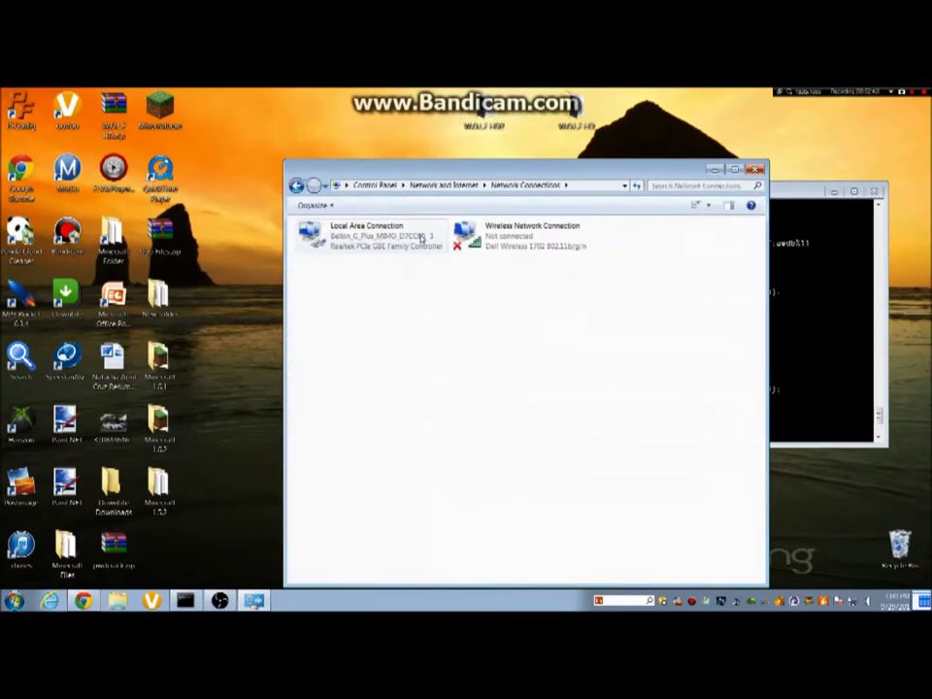
pyautogui.rightClick(346, 226)
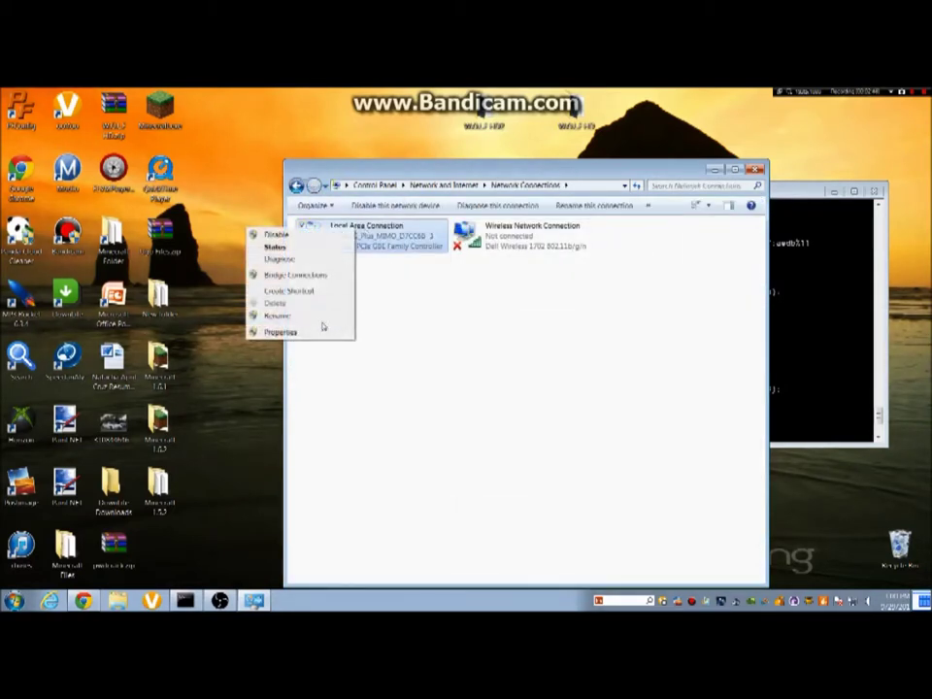
pyautogui.click(281, 333)
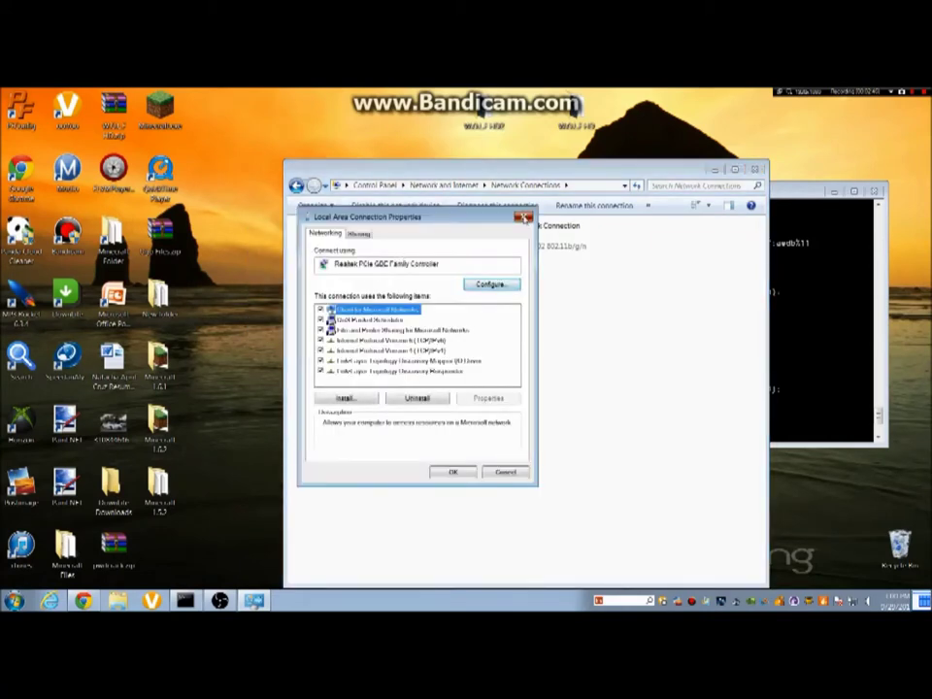
pyautogui.press('Escape')
# - Check the Local Area Connection's status and its sharing properties in Network Connections, and close both windows
pyautogui.rightClick(351, 249)
pyautogui.click(294, 267)
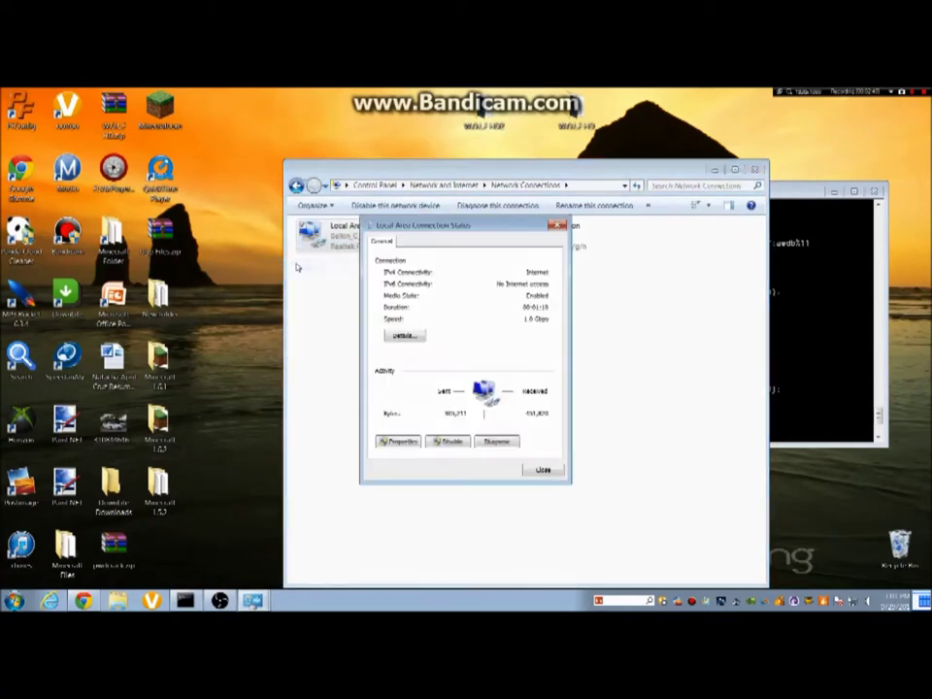
pyautogui.press('Escape')
pyautogui.rightClick(345, 241)
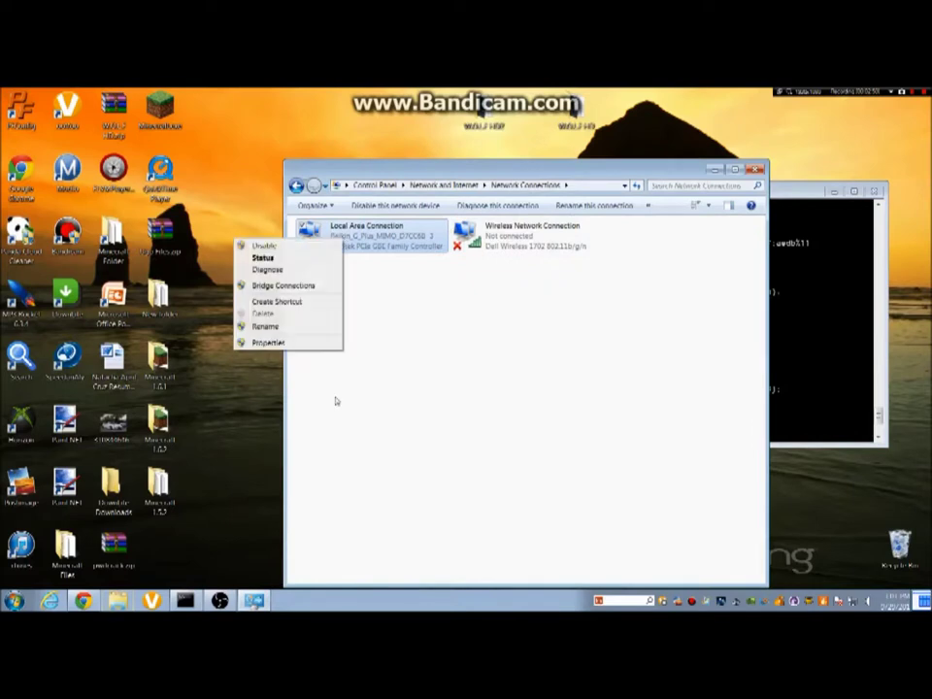
pyautogui.click(277, 339)
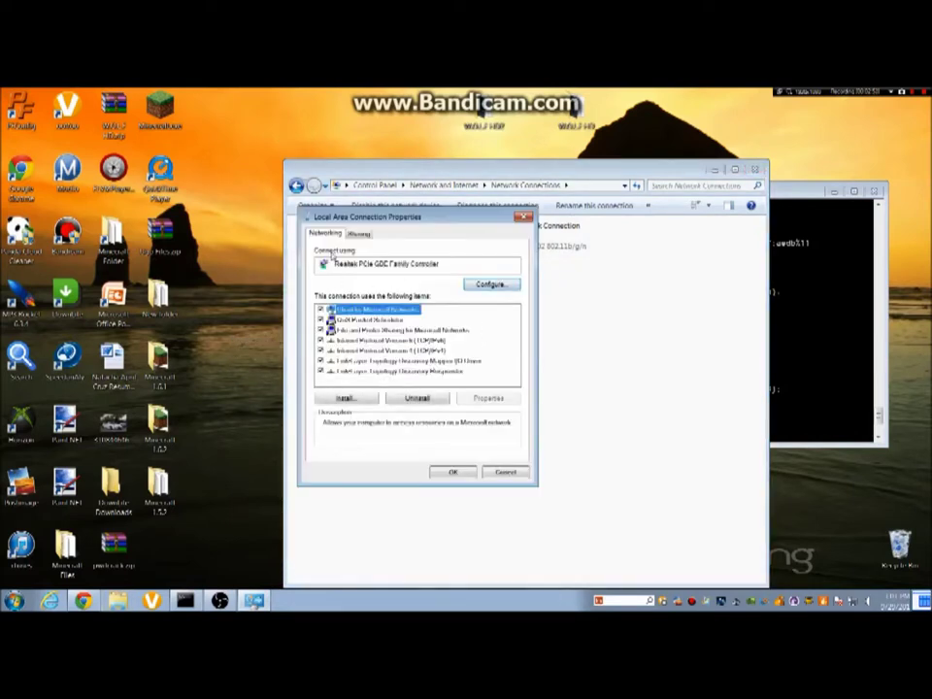
pyautogui.click(358, 233)
pyautogui.click(524, 216)
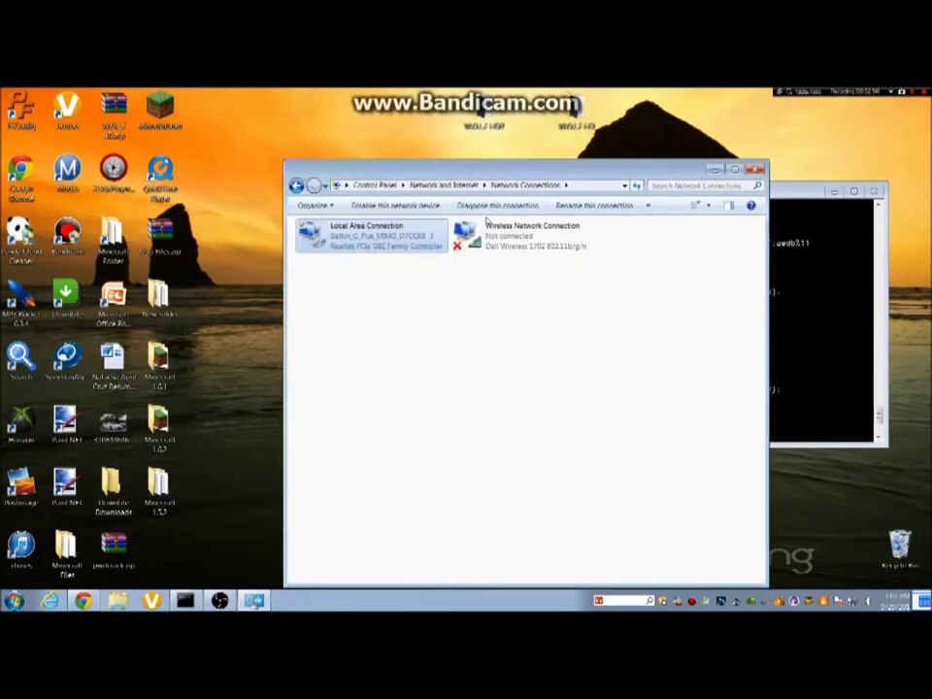
# - Examine the Local Area Connection's settings and status using the commands for the selected connection, closing each window
pyautogui.click(649, 206)
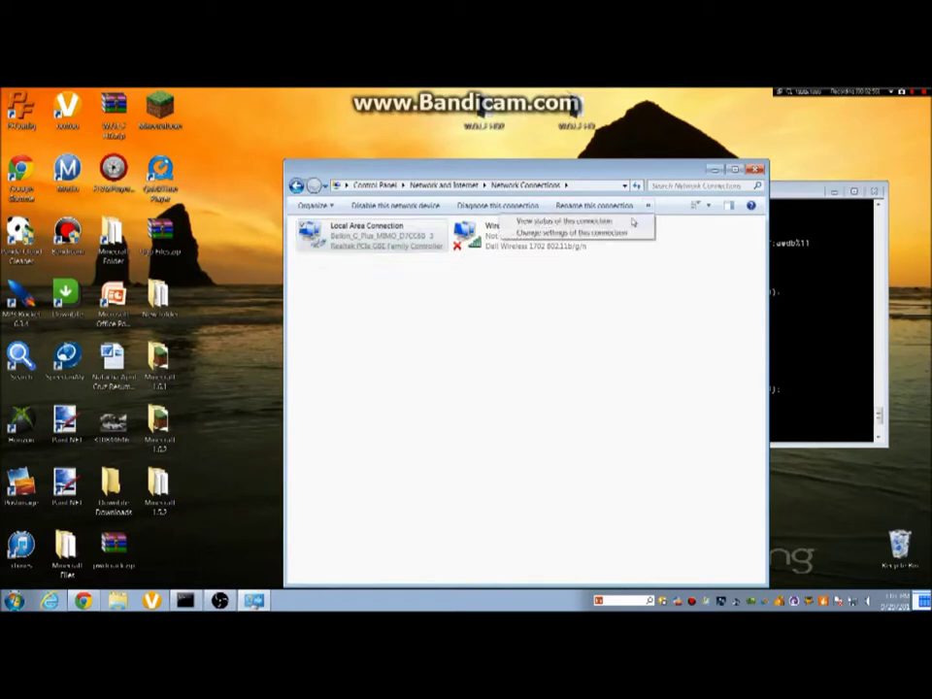
pyautogui.click(617, 232)
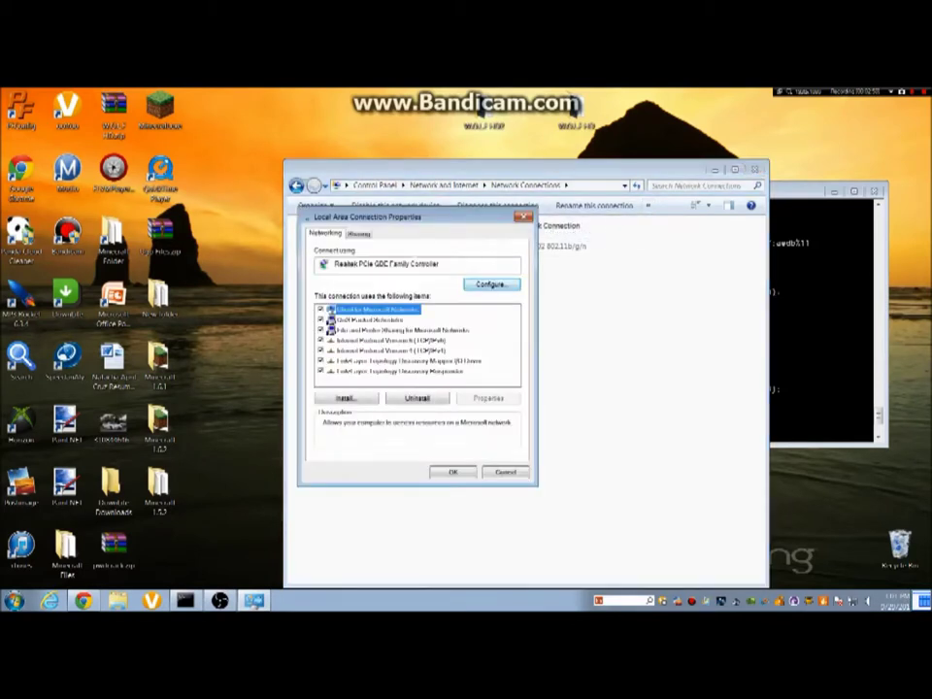
pyautogui.click(525, 215)
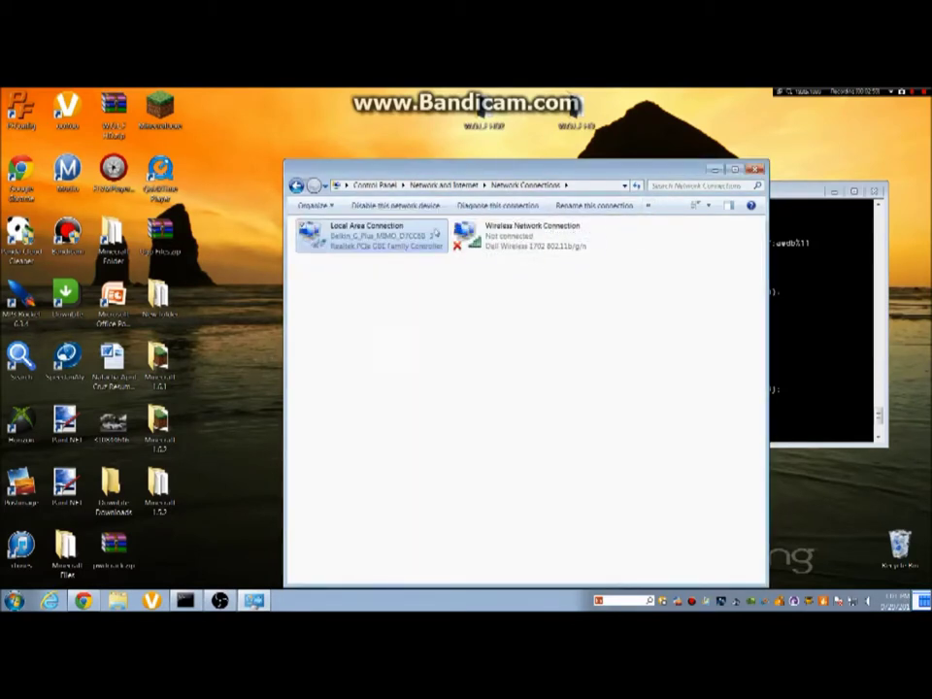
pyautogui.click(648, 206)
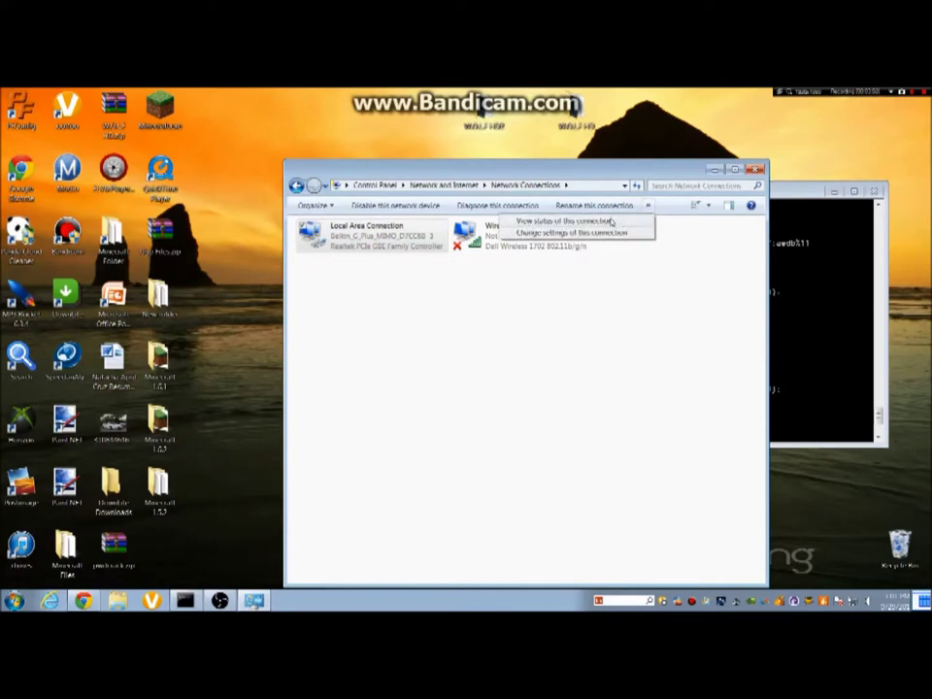
pyautogui.click(611, 217)
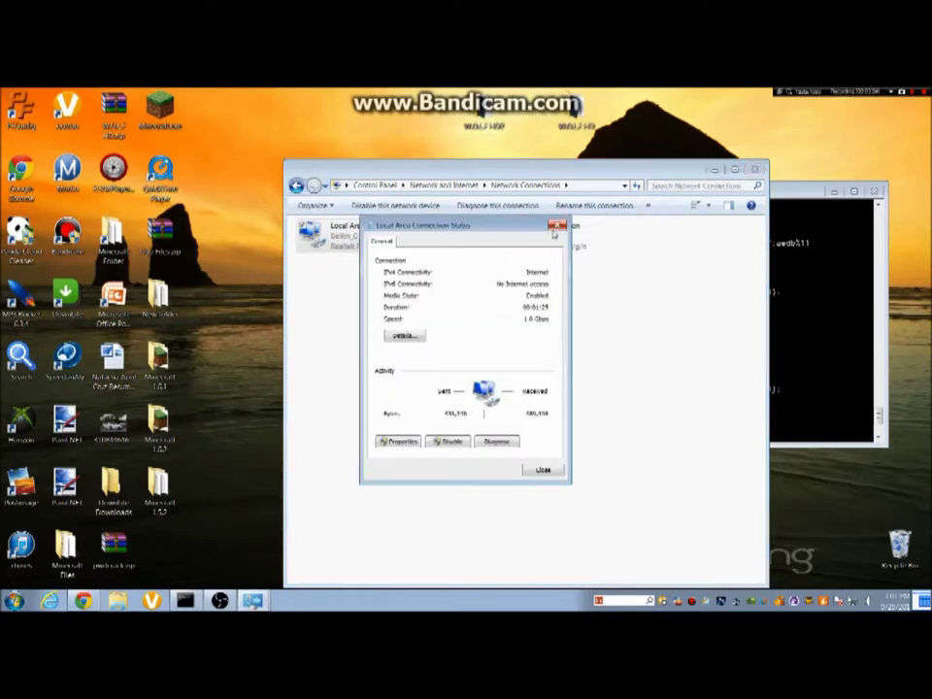
pyautogui.click(557, 226)
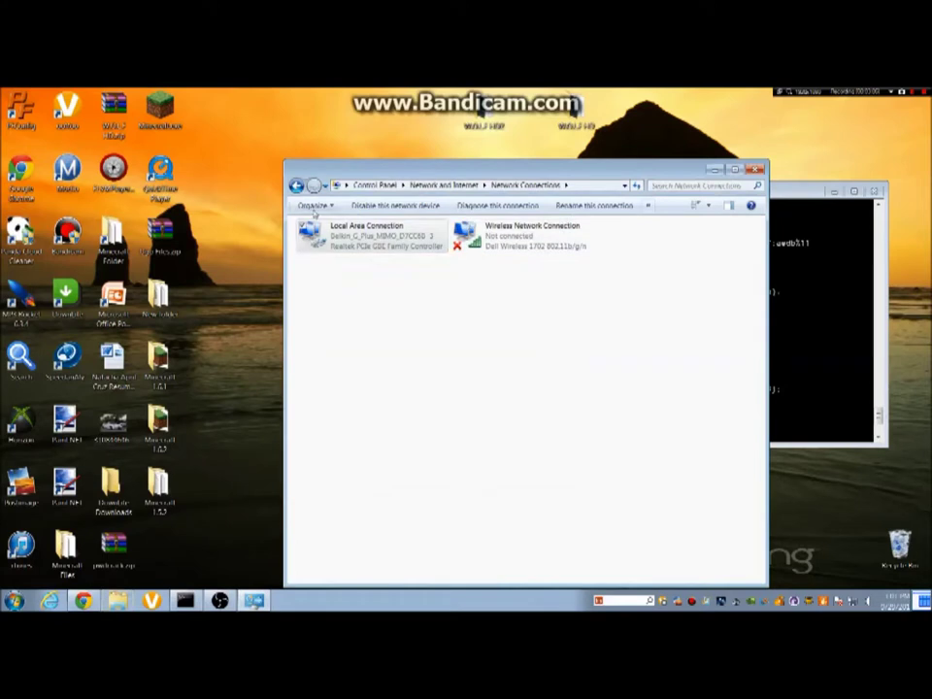
pyautogui.click(647, 207)
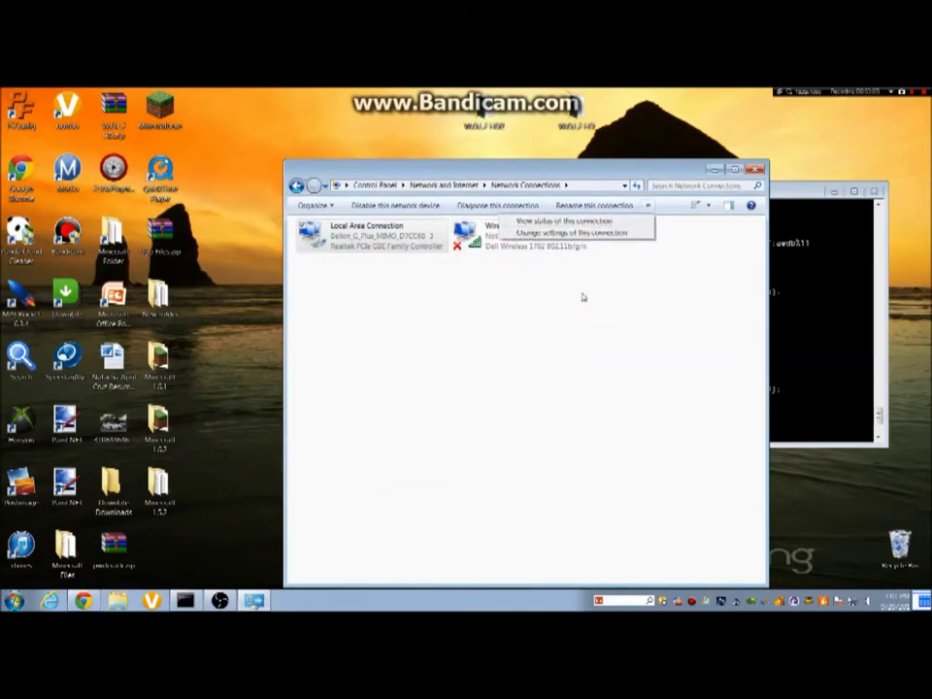
pyautogui.click(601, 231)
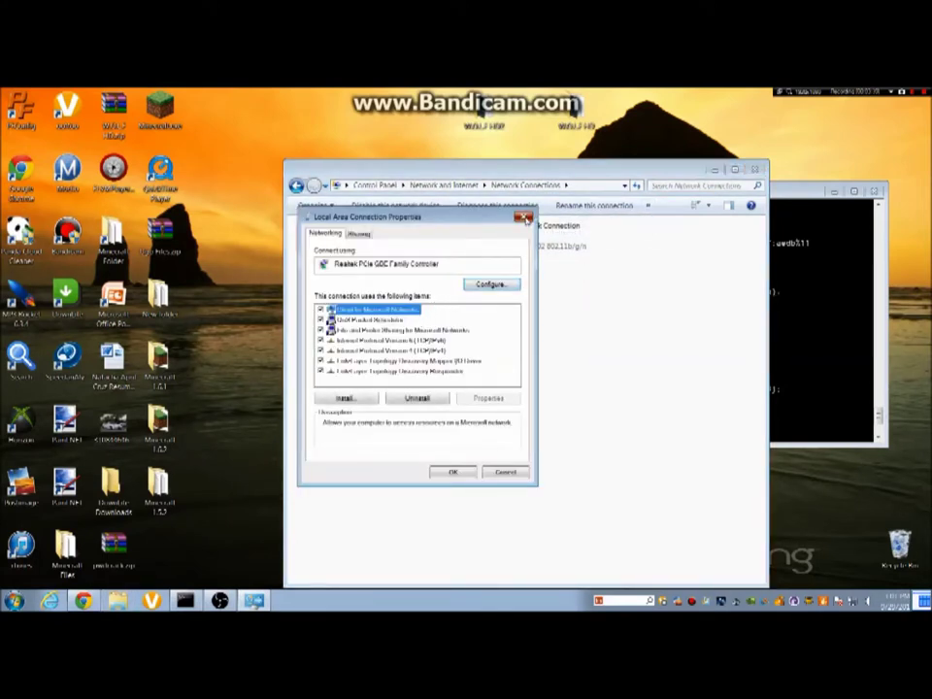
pyautogui.click(524, 216)
# - Open the Network Connection Details from the Local Area Connection's status to check its physical and IPv4 addresses
pyautogui.click(648, 207)
pyautogui.click(563, 222)
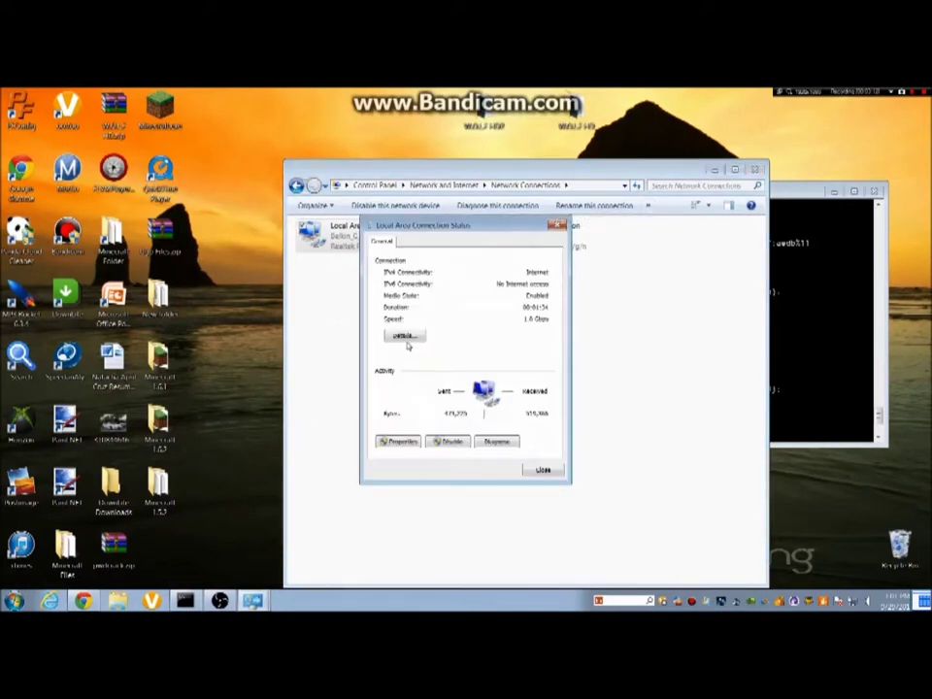
pyautogui.click(402, 336)
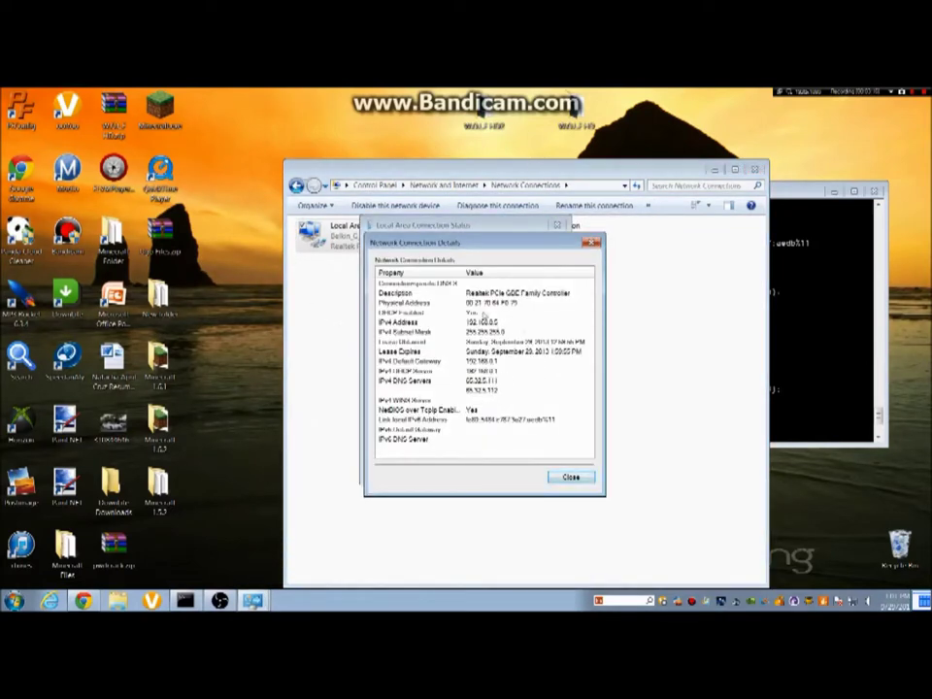
# - Diagnose the Local Area Connection from Network Connections and explore the troubleshooter's additional options
pyautogui.click(568, 475)
pyautogui.click(539, 470)
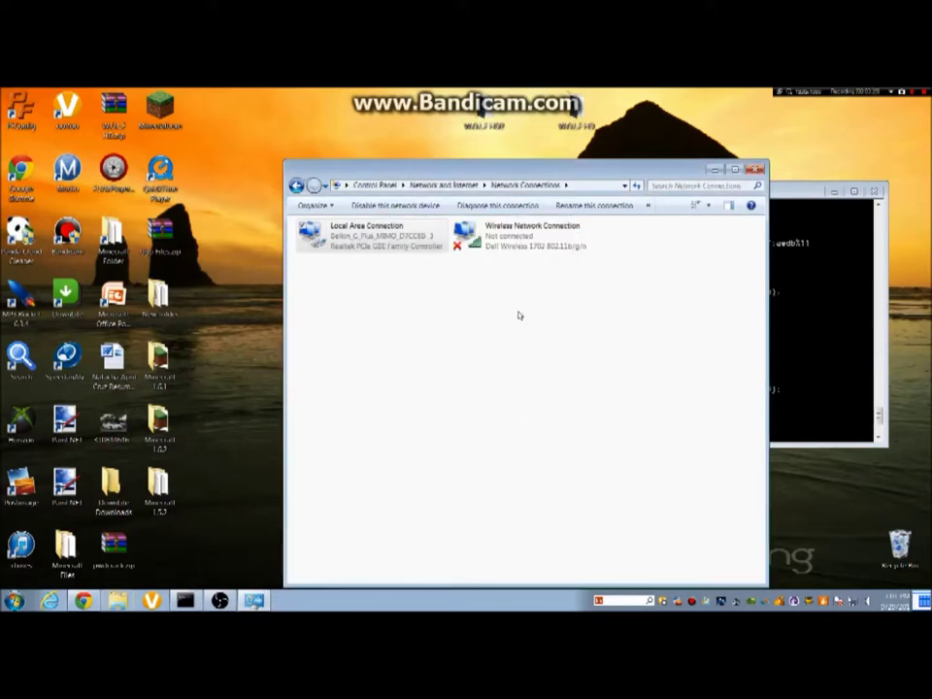
pyautogui.click(479, 206)
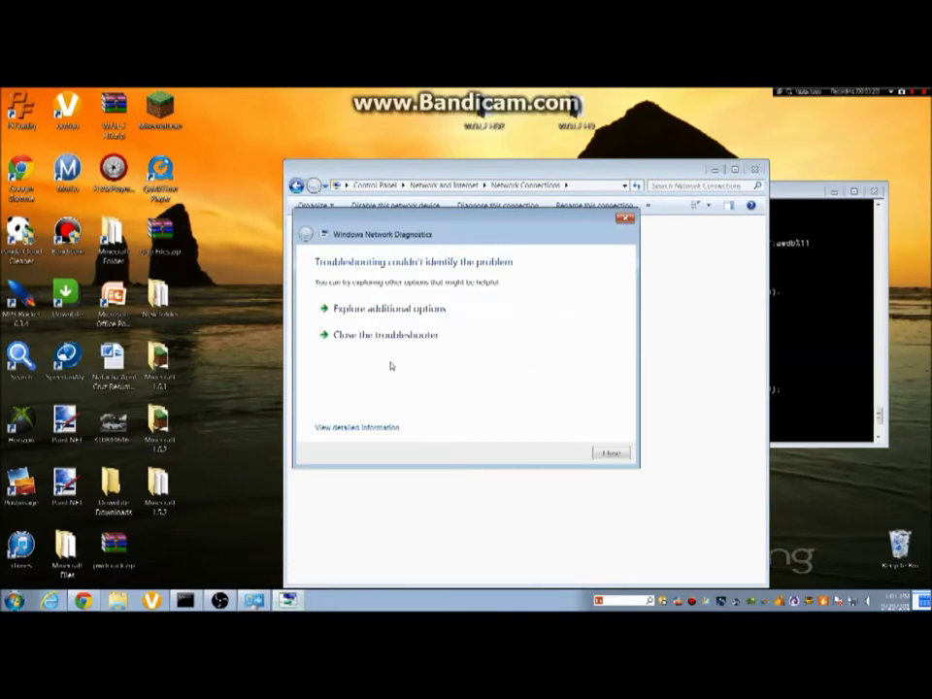
pyautogui.click(413, 308)
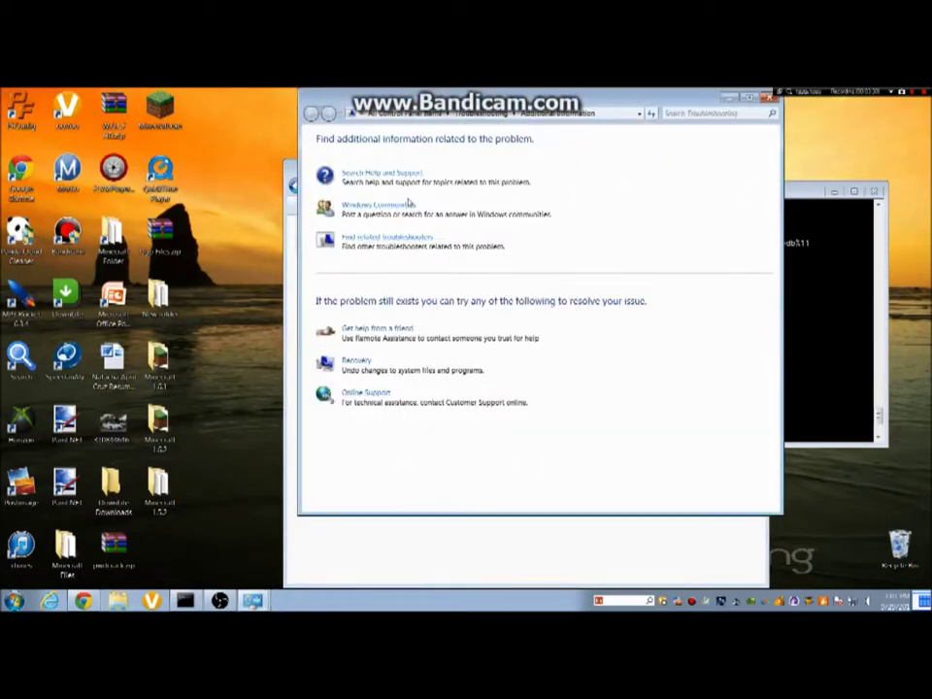
# - Search the troubleshooting items for "ip" and for "con"
pyautogui.click(708, 114)
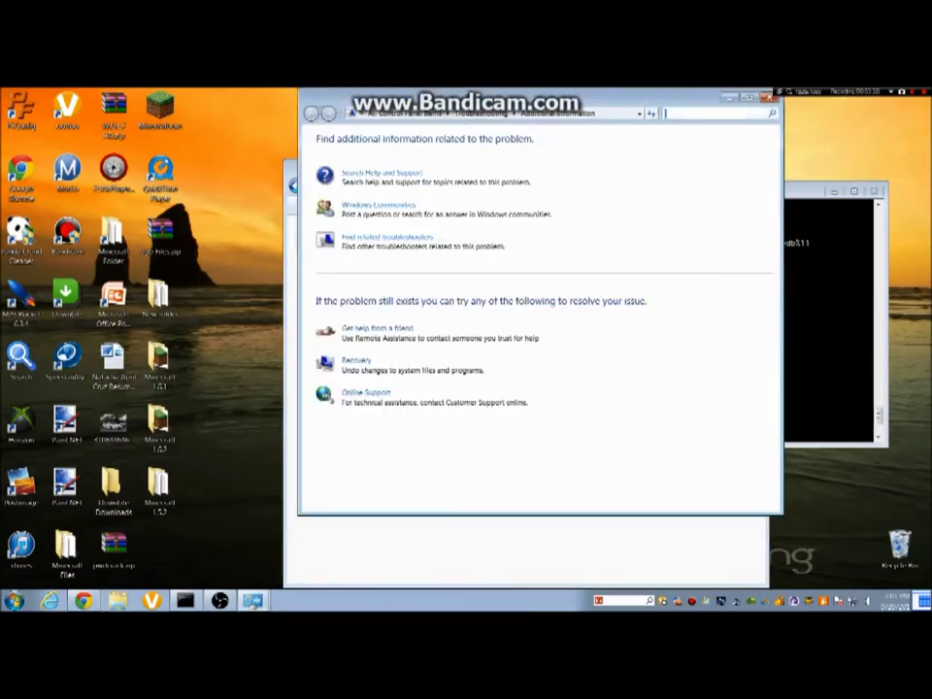
pyautogui.write('ip')
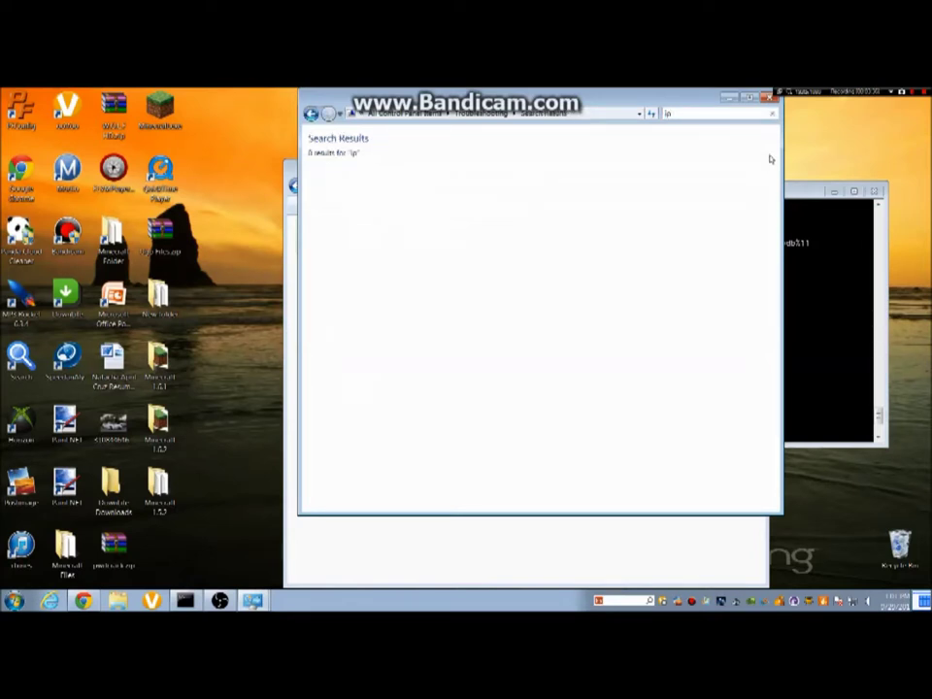
pyautogui.press('BackSpace')
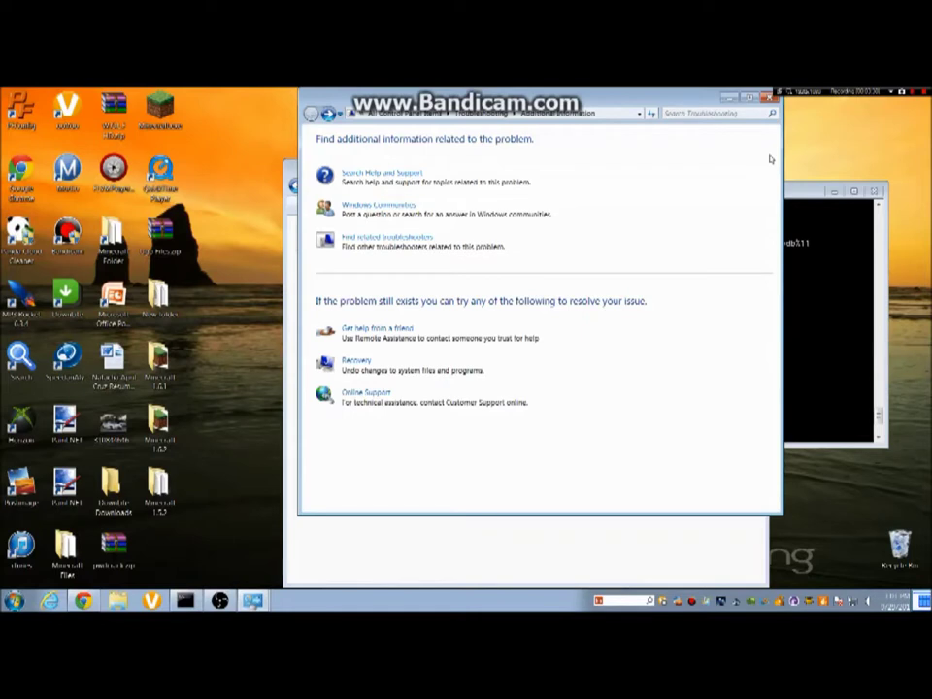
pyautogui.click(718, 113)
pyautogui.write('ip')
pyautogui.press('BackSpace')
pyautogui.press('BackSpace')
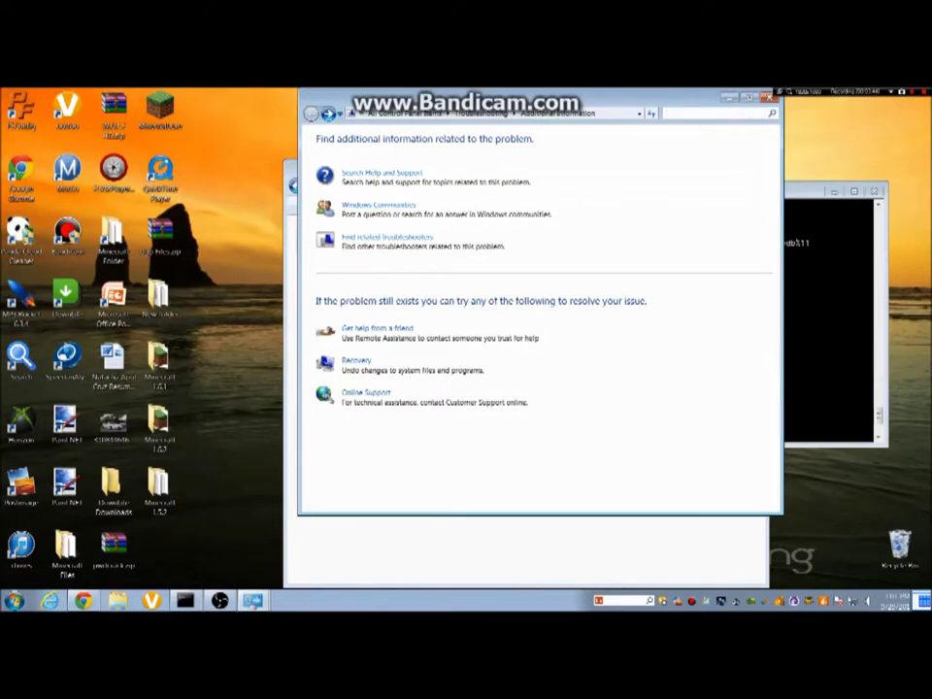
pyautogui.write('cmd')
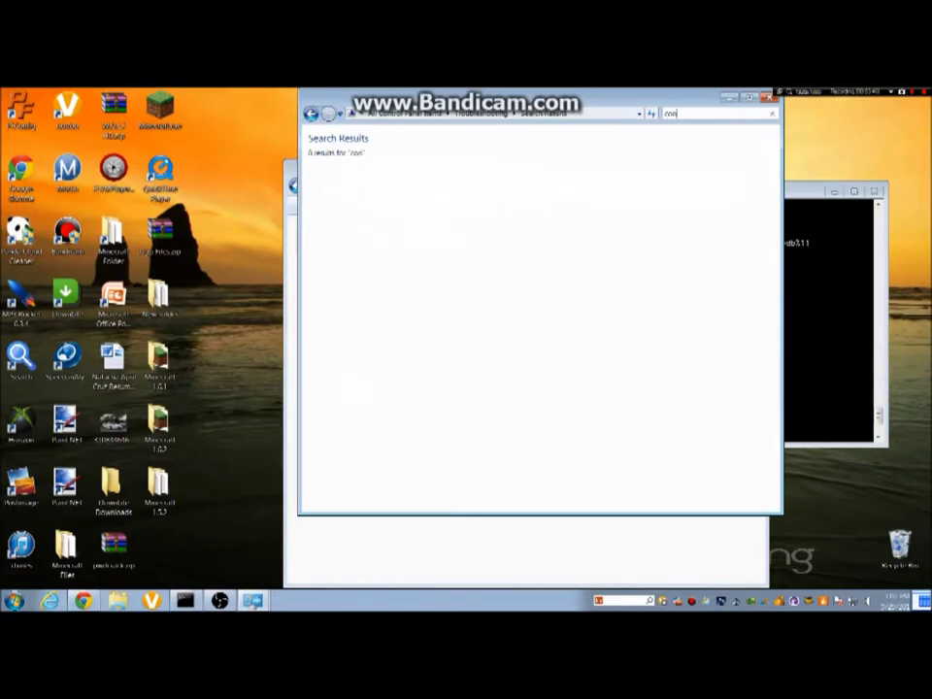
pyautogui.write('ict')
# - Search all Control Panel items for "ip conflict" and close the search window
pyautogui.click(438, 115)
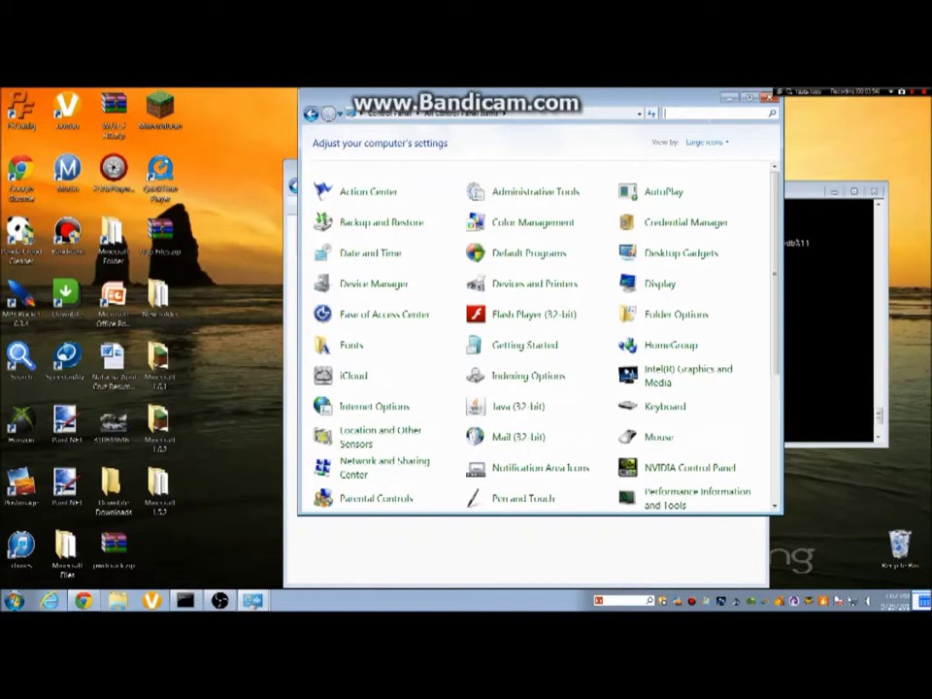
pyautogui.write('ip')
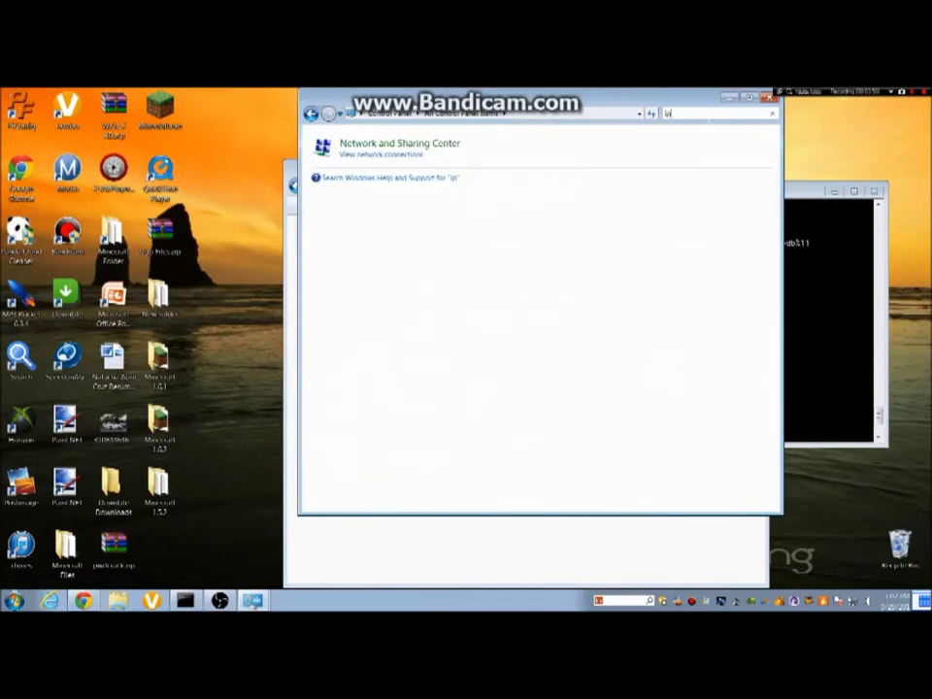
pyautogui.write(' confict')
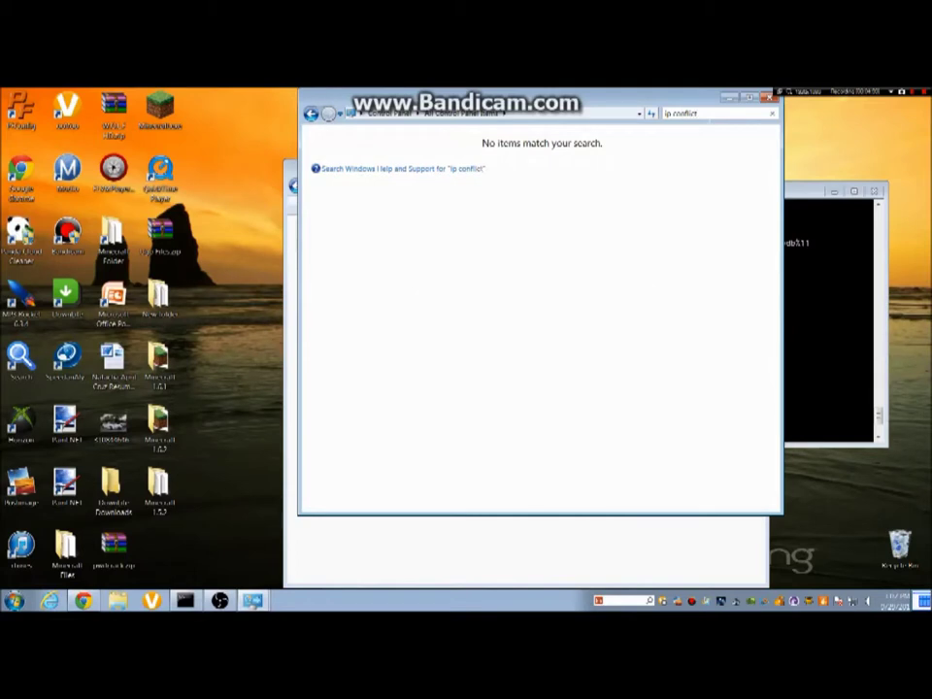
pyautogui.click(770, 97)
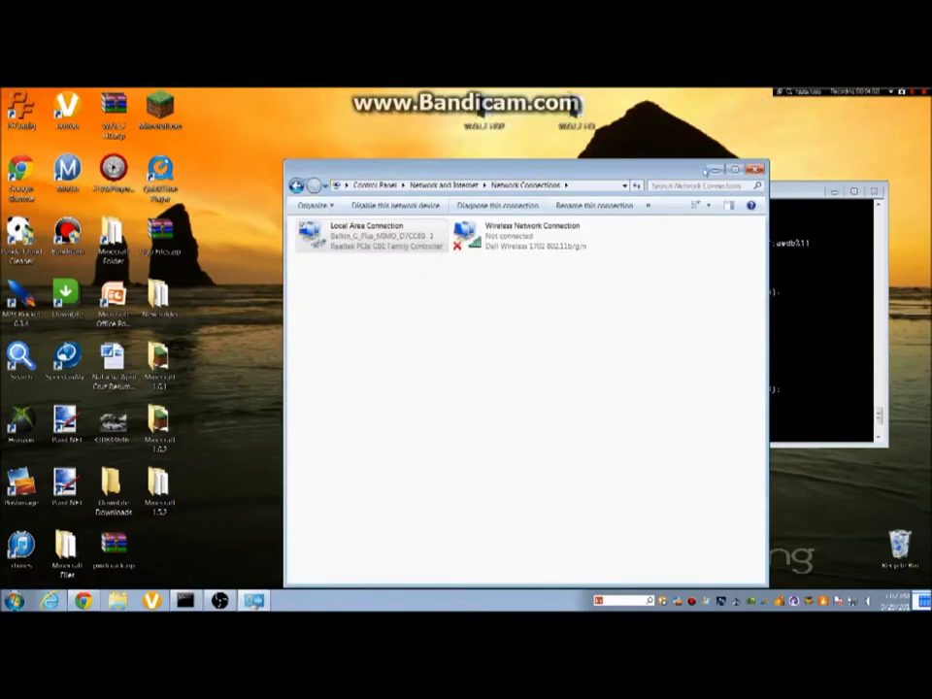
# - Go to Control Panel's Network and Internet category and check the commands available for its items
pyautogui.click(375, 184)
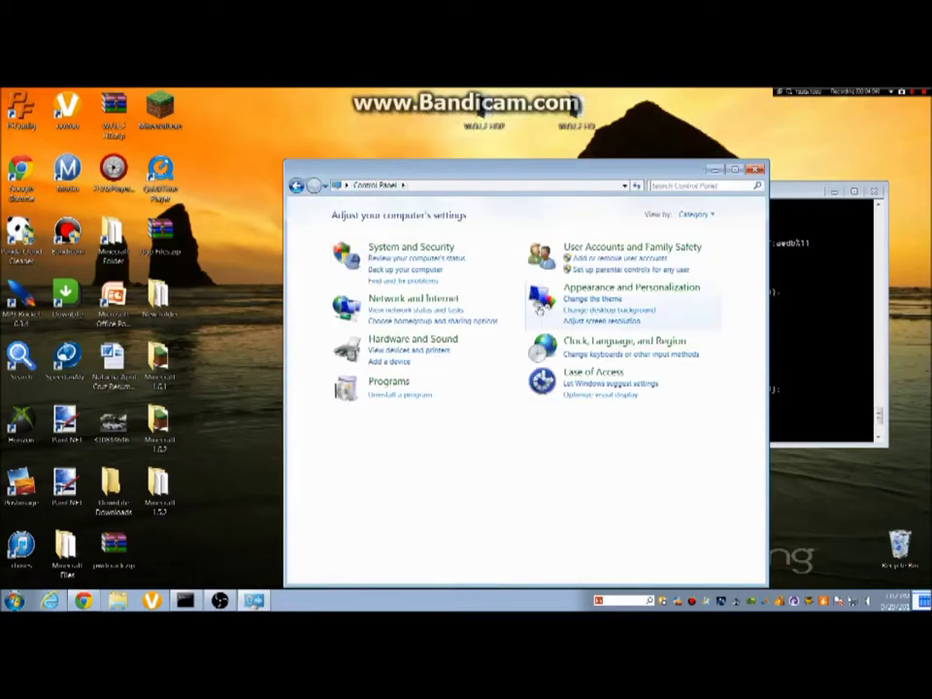
pyautogui.click(403, 302)
pyautogui.rightClick(477, 216)
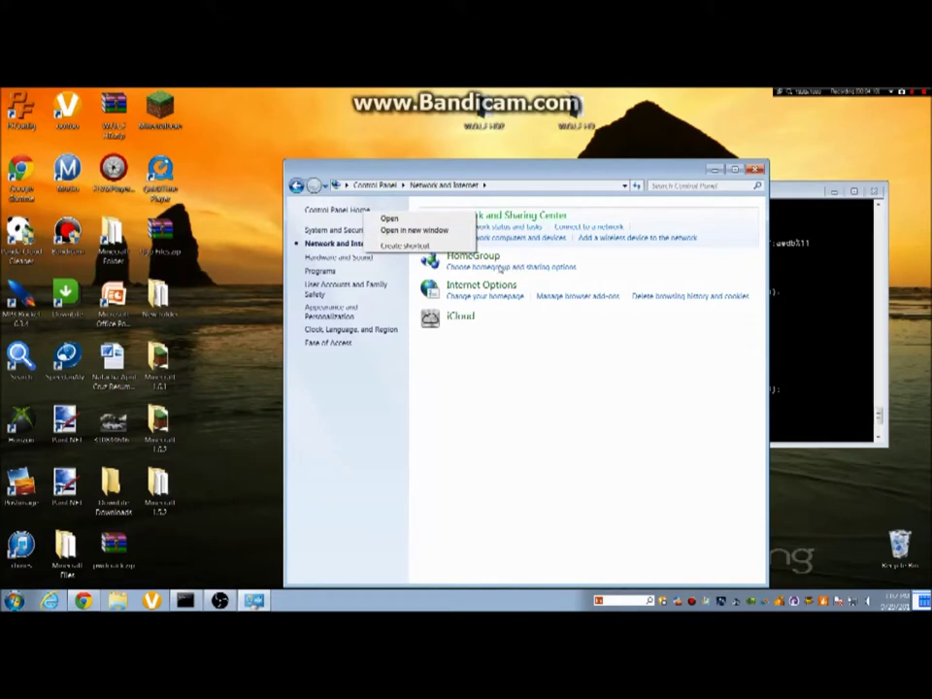
pyautogui.rightClick(482, 257)
pyautogui.rightClick(489, 288)
pyautogui.click(484, 359)
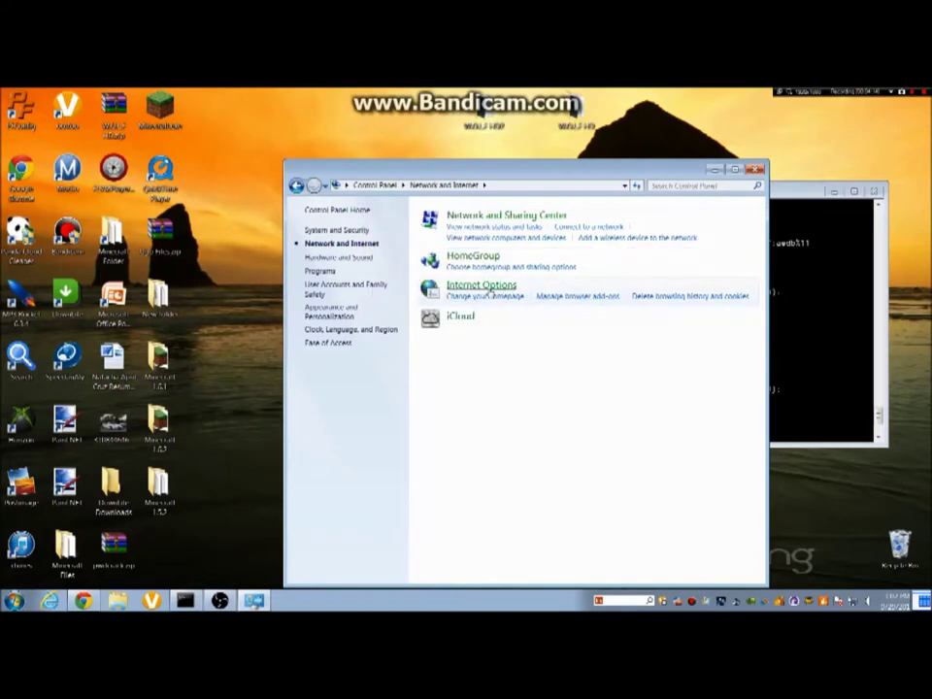
# - Open the connection settings in Internet Properties, view the form for adding a Broadband (PPPoE) connection, and cancel it
pyautogui.click(504, 297)
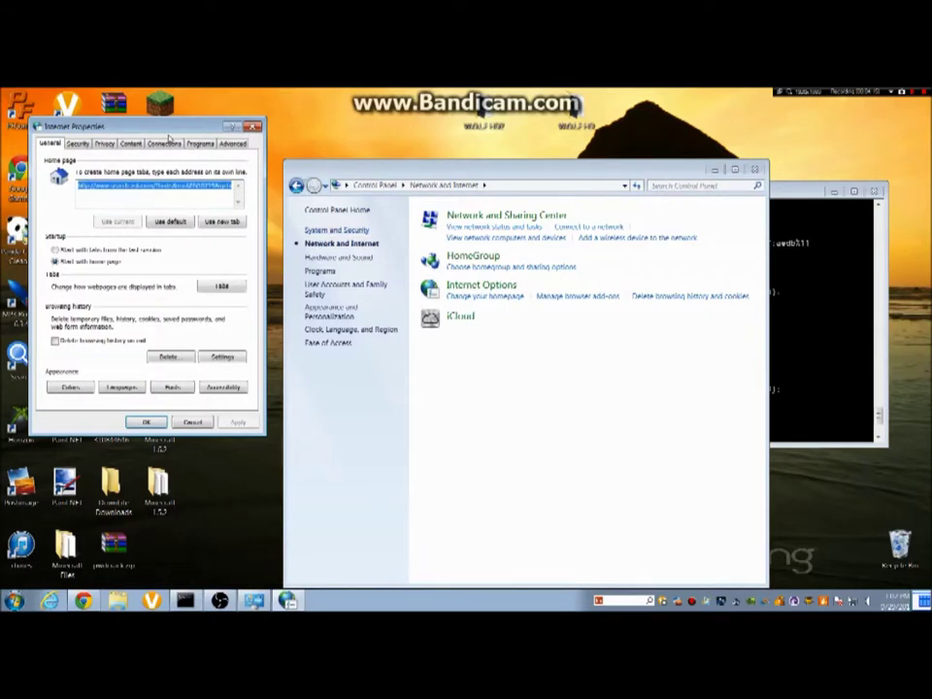
pyautogui.click(165, 143)
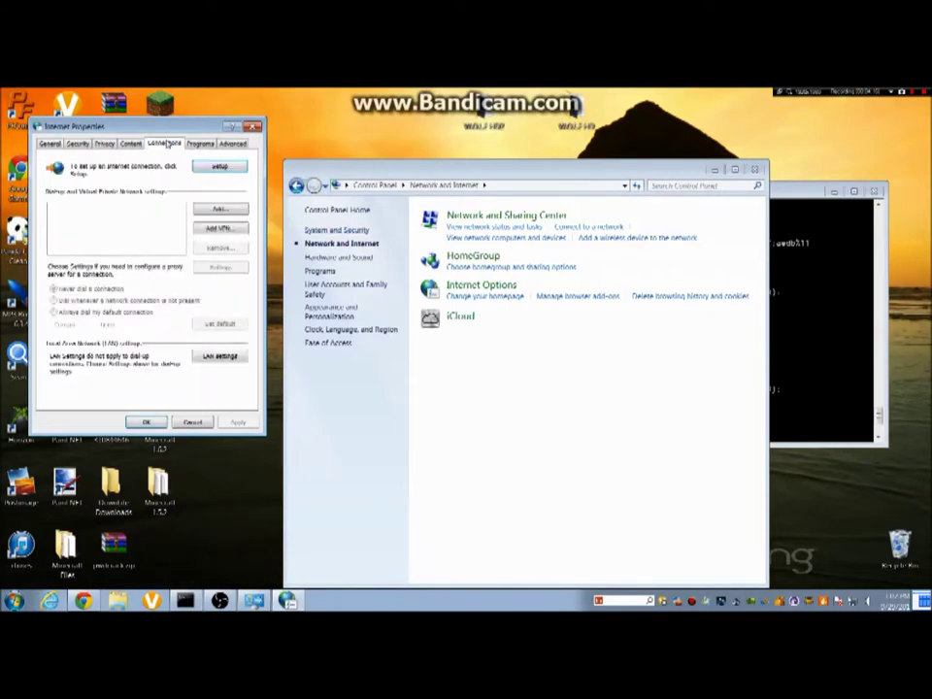
pyautogui.click(222, 211)
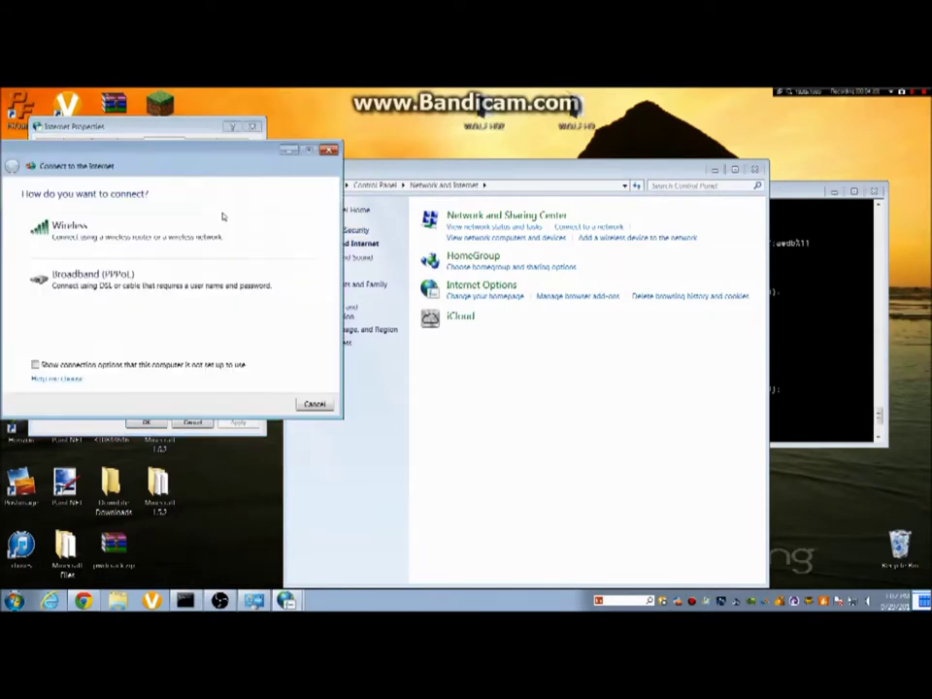
pyautogui.click(181, 280)
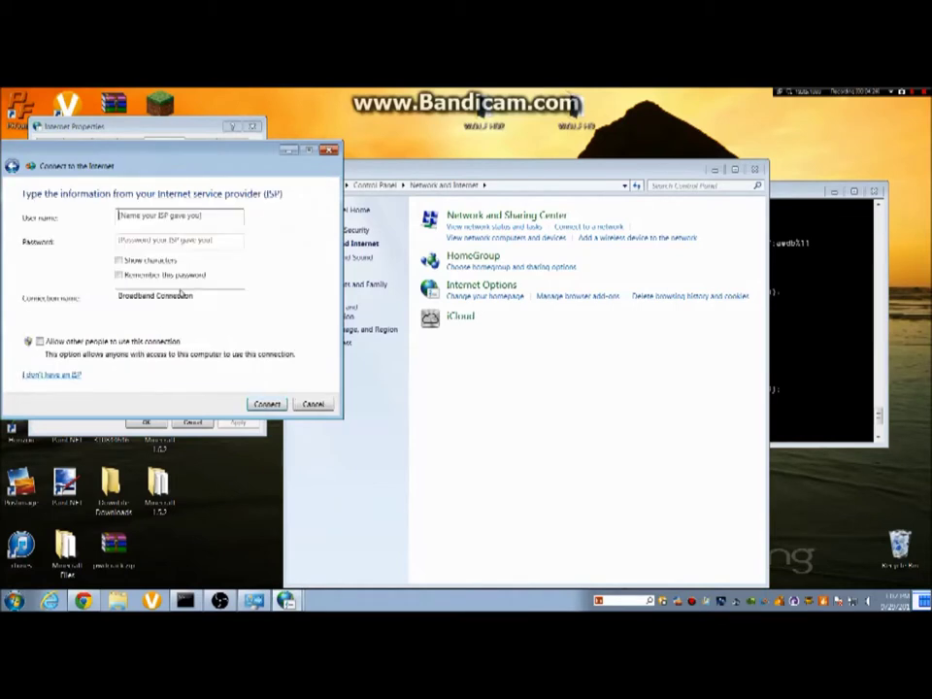
pyautogui.click(312, 404)
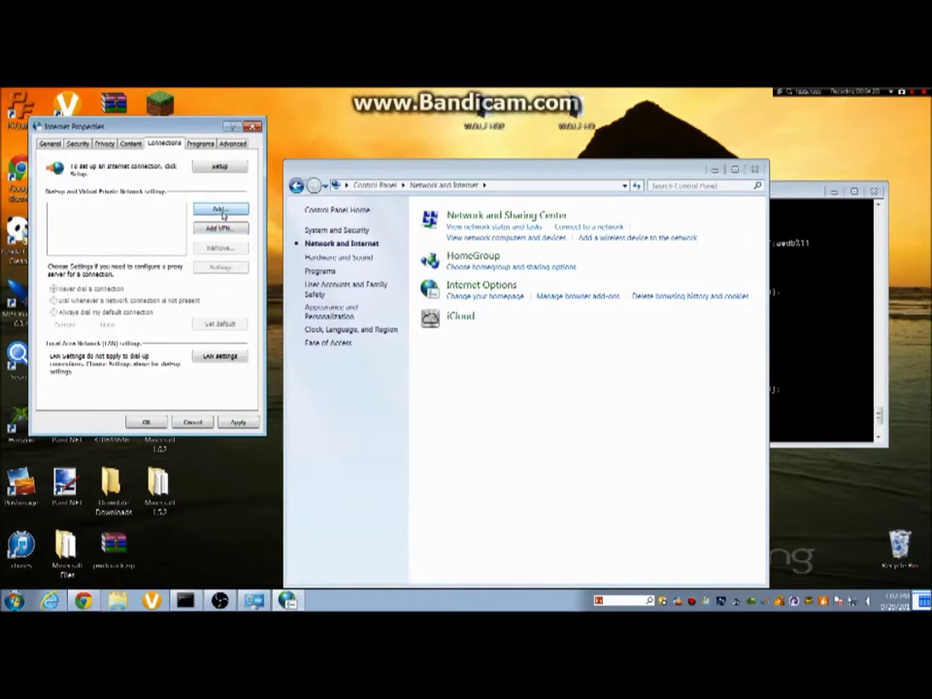
# - Check the LAN settings and the Internet connection setup wizard, closing each without changes
pyautogui.click(220, 355)
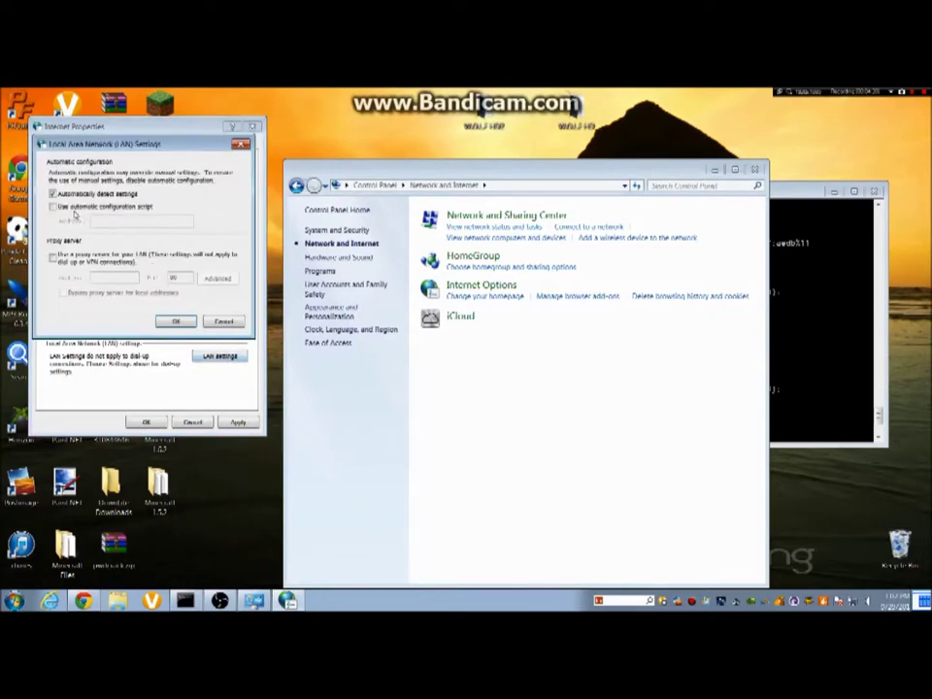
pyautogui.click(223, 322)
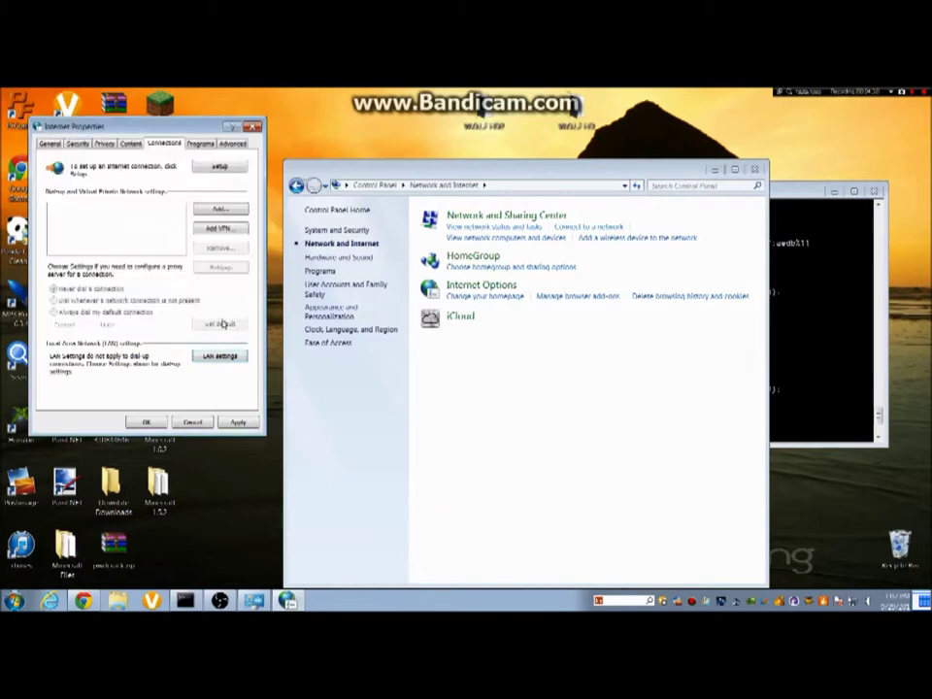
pyautogui.click(212, 172)
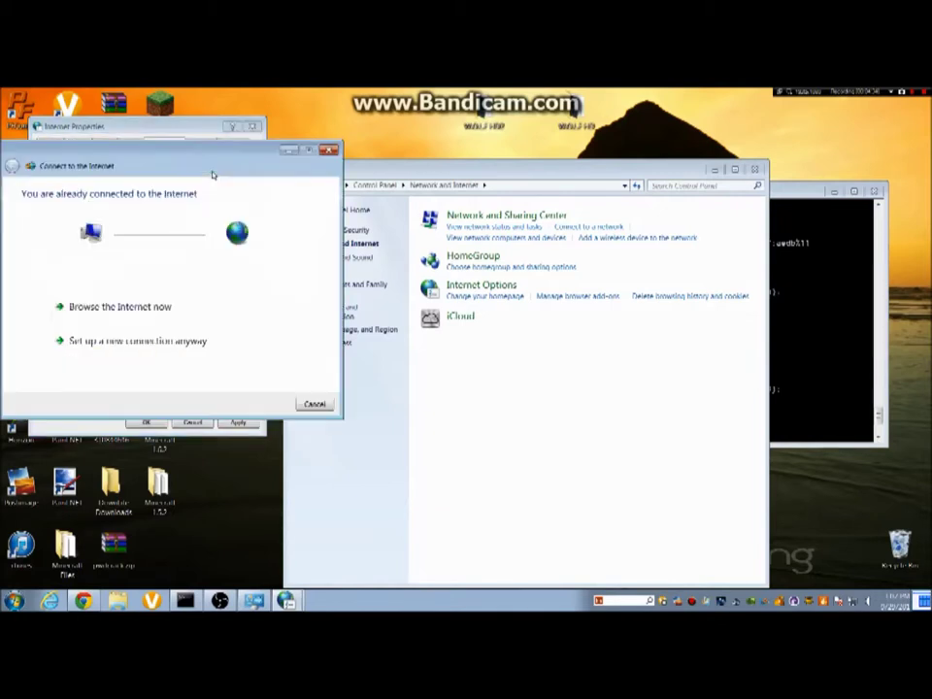
pyautogui.click(328, 151)
# - Look through the remaining pages of Internet Properties, and close it together with the Control Panel window
pyautogui.click(200, 144)
pyautogui.click(231, 144)
pyautogui.hotkey('ctrl', 'shift', 'Tab')
pyautogui.hotkey('ctrl', 'shift', 'Tab')
pyautogui.hotkey('ctrl', 'shift', 'Tab')
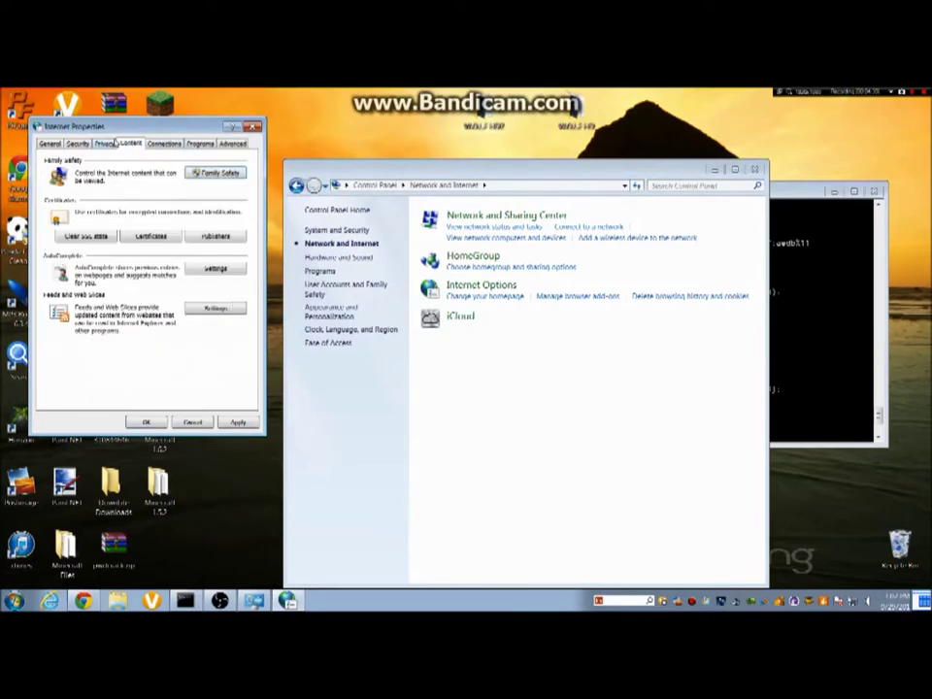
pyautogui.hotkey('ctrl', 'shift', 'Tab')
pyautogui.hotkey('ctrl', 'shift', 'Tab')
pyautogui.hotkey('ctrl', 'shift', 'Tab')
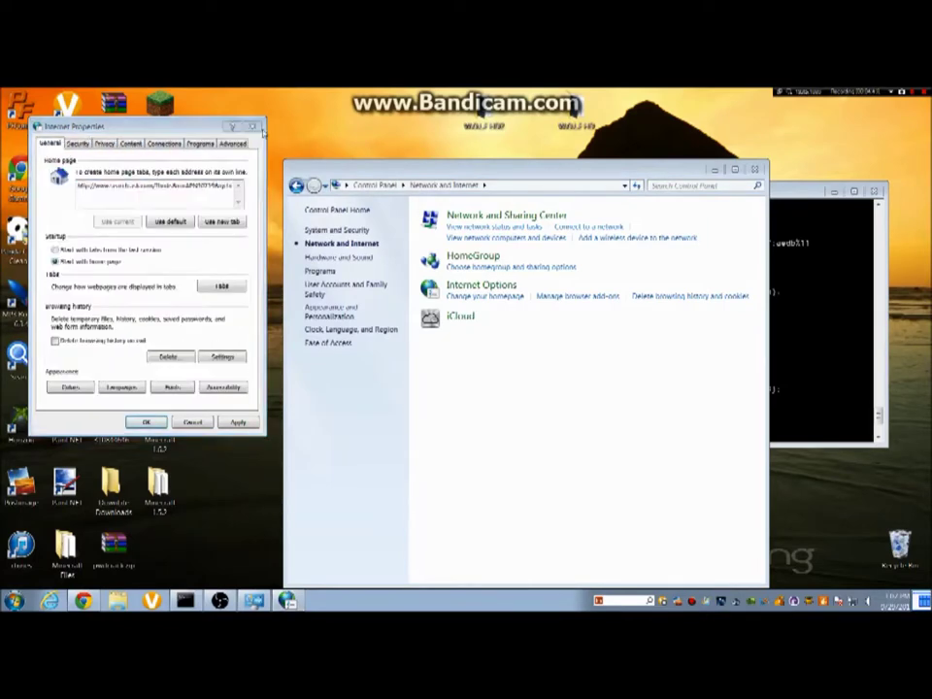
pyautogui.press('Escape')
pyautogui.click(755, 170)
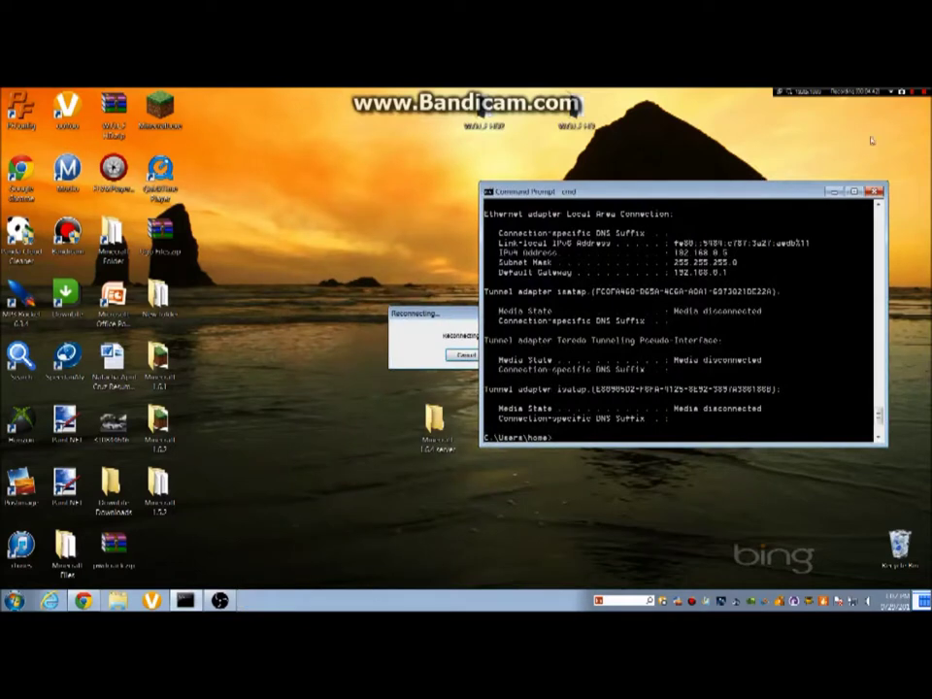
# - Cancel the Reconnecting dialog and minimize the Command Prompt window
pyautogui.click(408, 332)
pyautogui.click(454, 355)
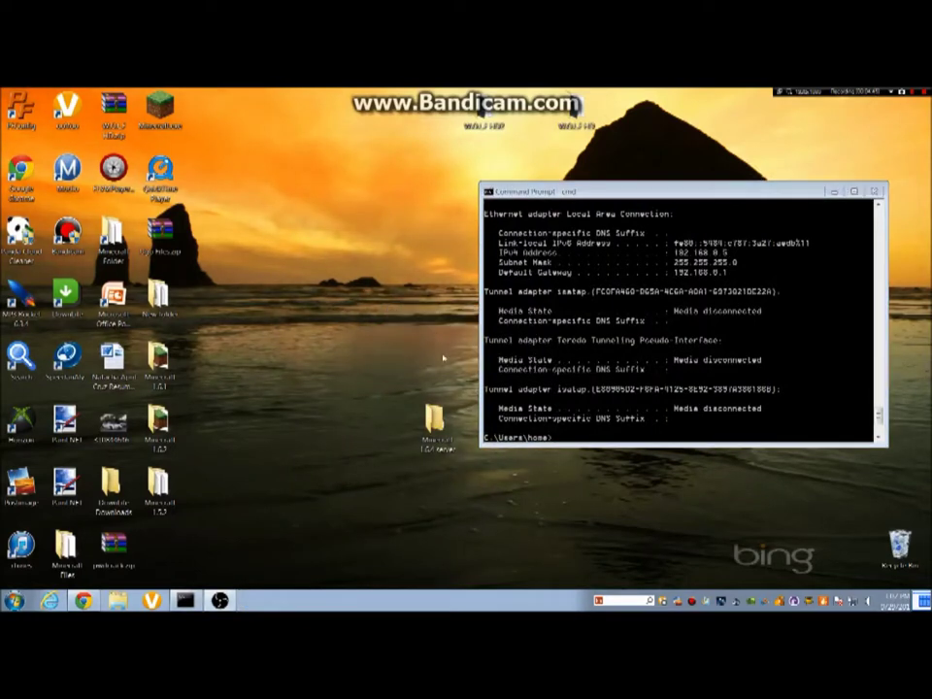
pyautogui.click(192, 602)
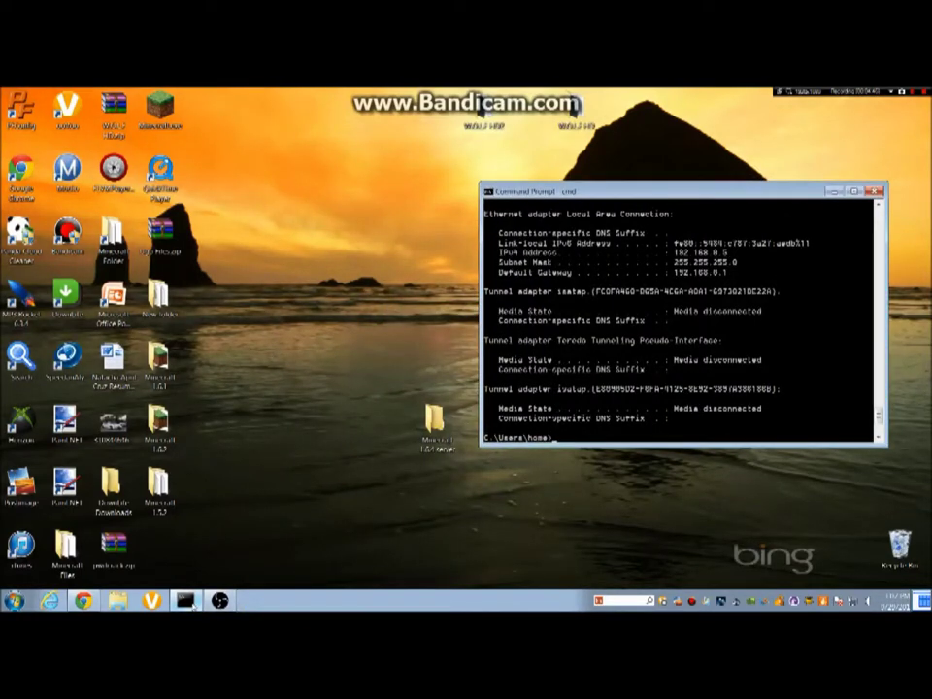
pyautogui.click(184, 600)
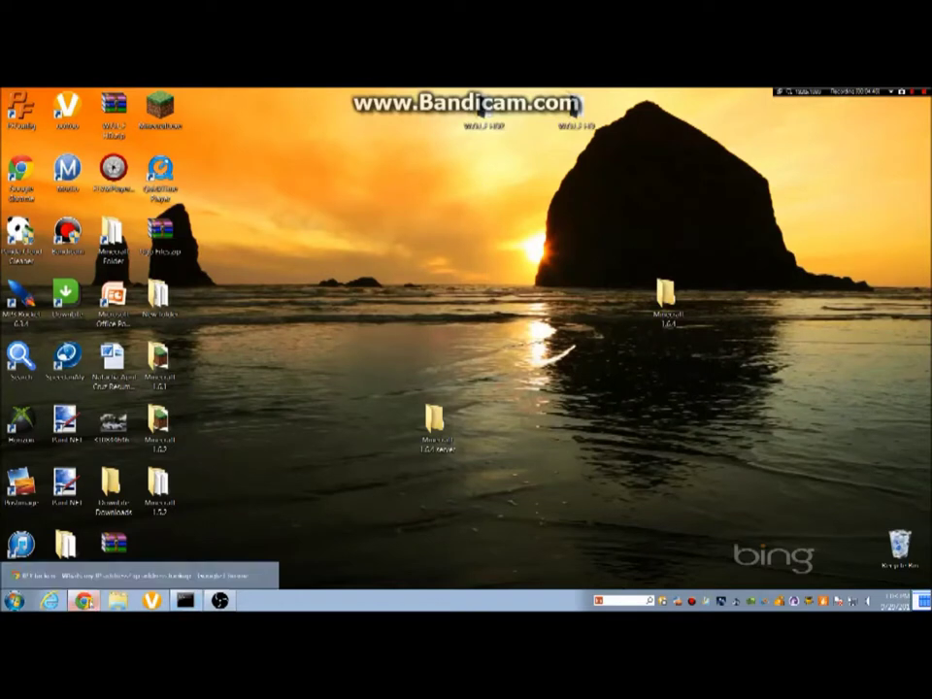
# - Switch to Chrome, reload ipchicken.com to check the current IP address, and close the browser
pyautogui.click(84, 600)
pyautogui.click(281, 342)
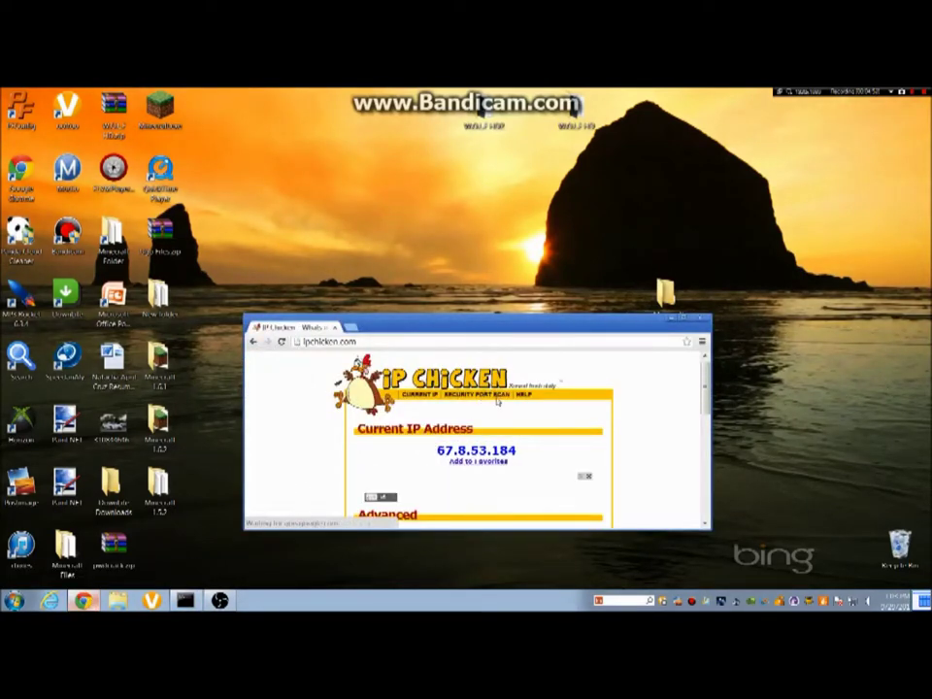
pyautogui.click(703, 317)
# - Search the computer for "ip" and open the View network connections result
pyautogui.press('super')
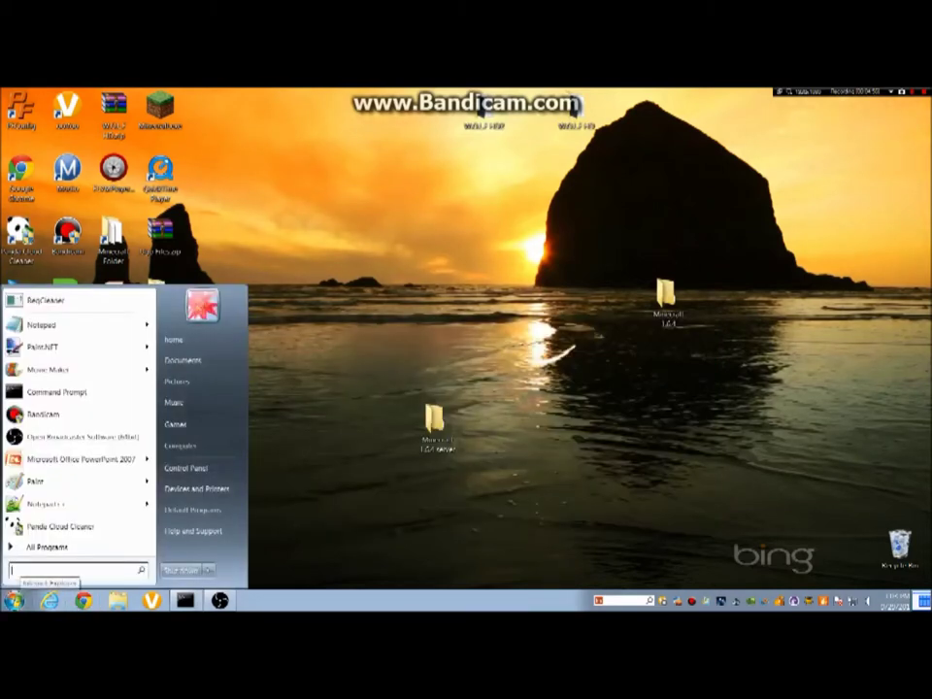
pyautogui.write('ip')
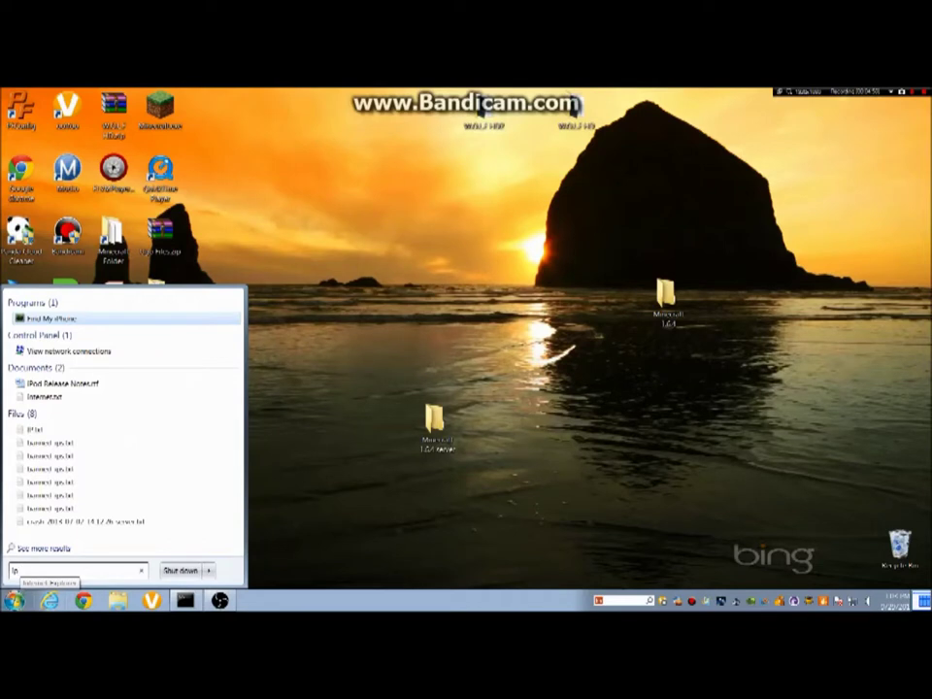
pyautogui.press('Down')
pyautogui.press('Return')
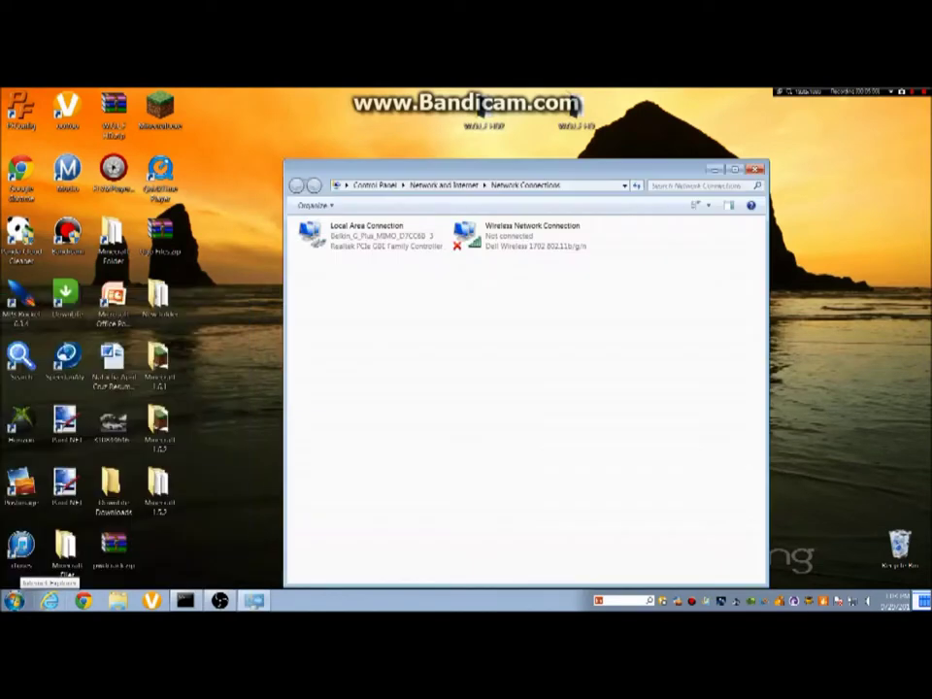
# - Check the commands available for the Wireless Network Connection and close the Network Connections window
pyautogui.click(323, 211)
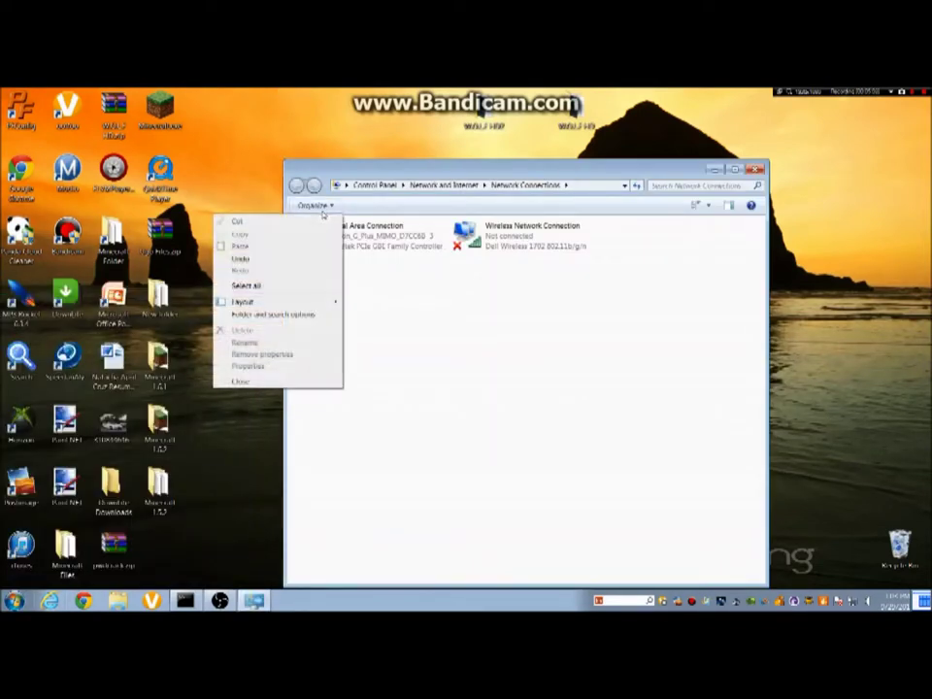
pyautogui.click(429, 368)
pyautogui.rightClick(517, 248)
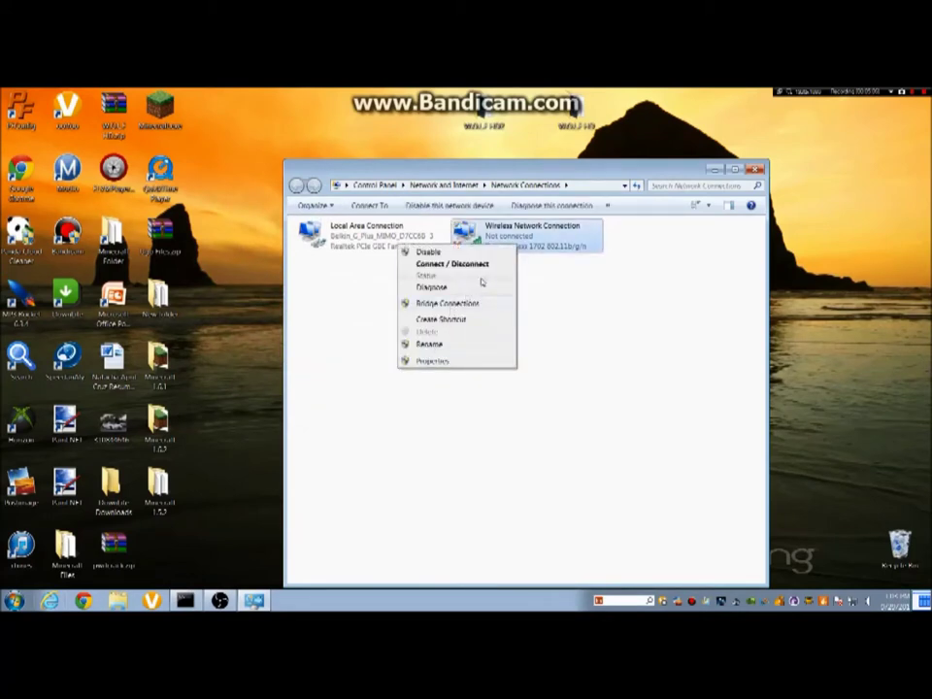
pyautogui.click(624, 337)
pyautogui.click(624, 336)
pyautogui.click(756, 170)
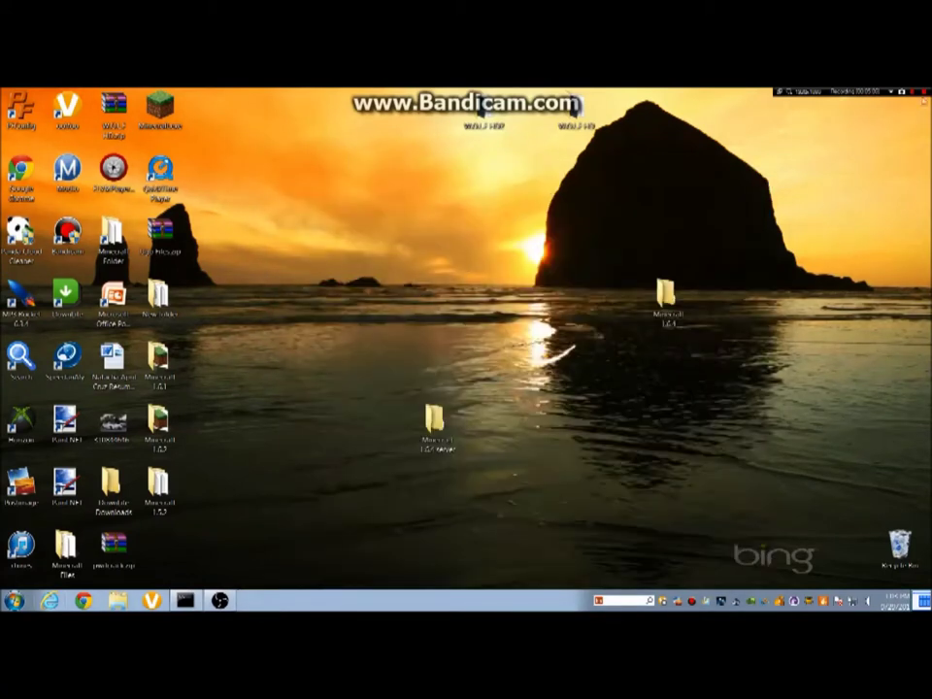